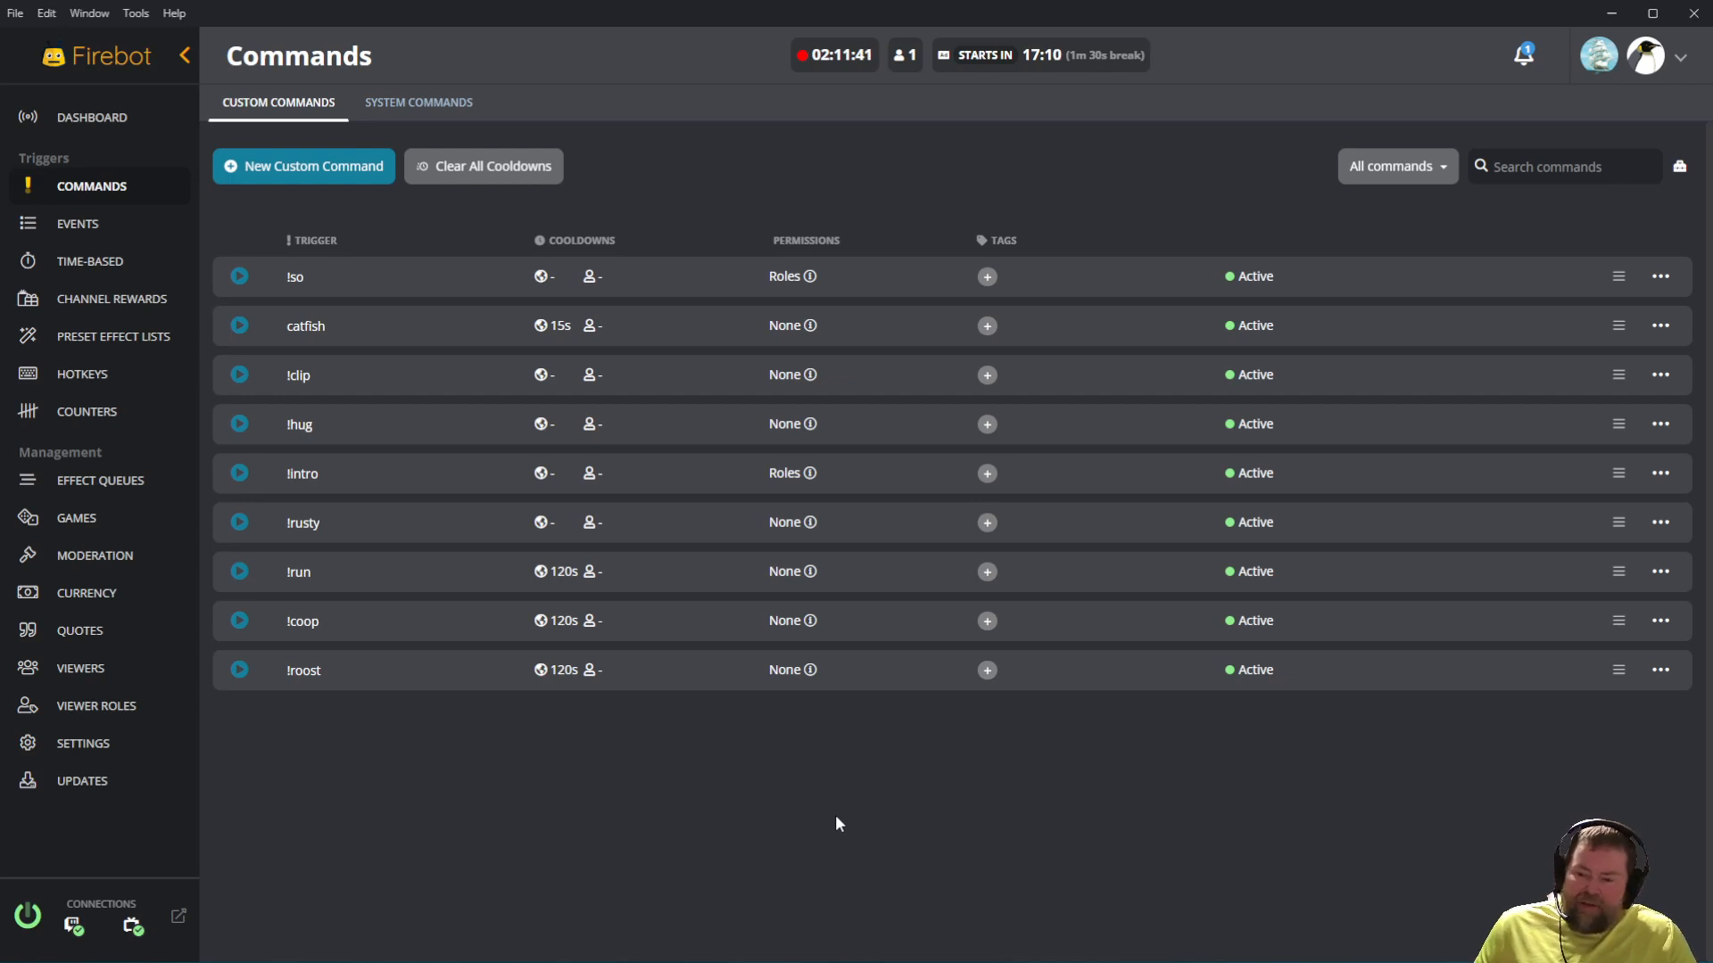
Run the catfish command once, and open it for editing to read the help on its trigger options.
{"action": "left_click", "coordinate": [242, 332]}
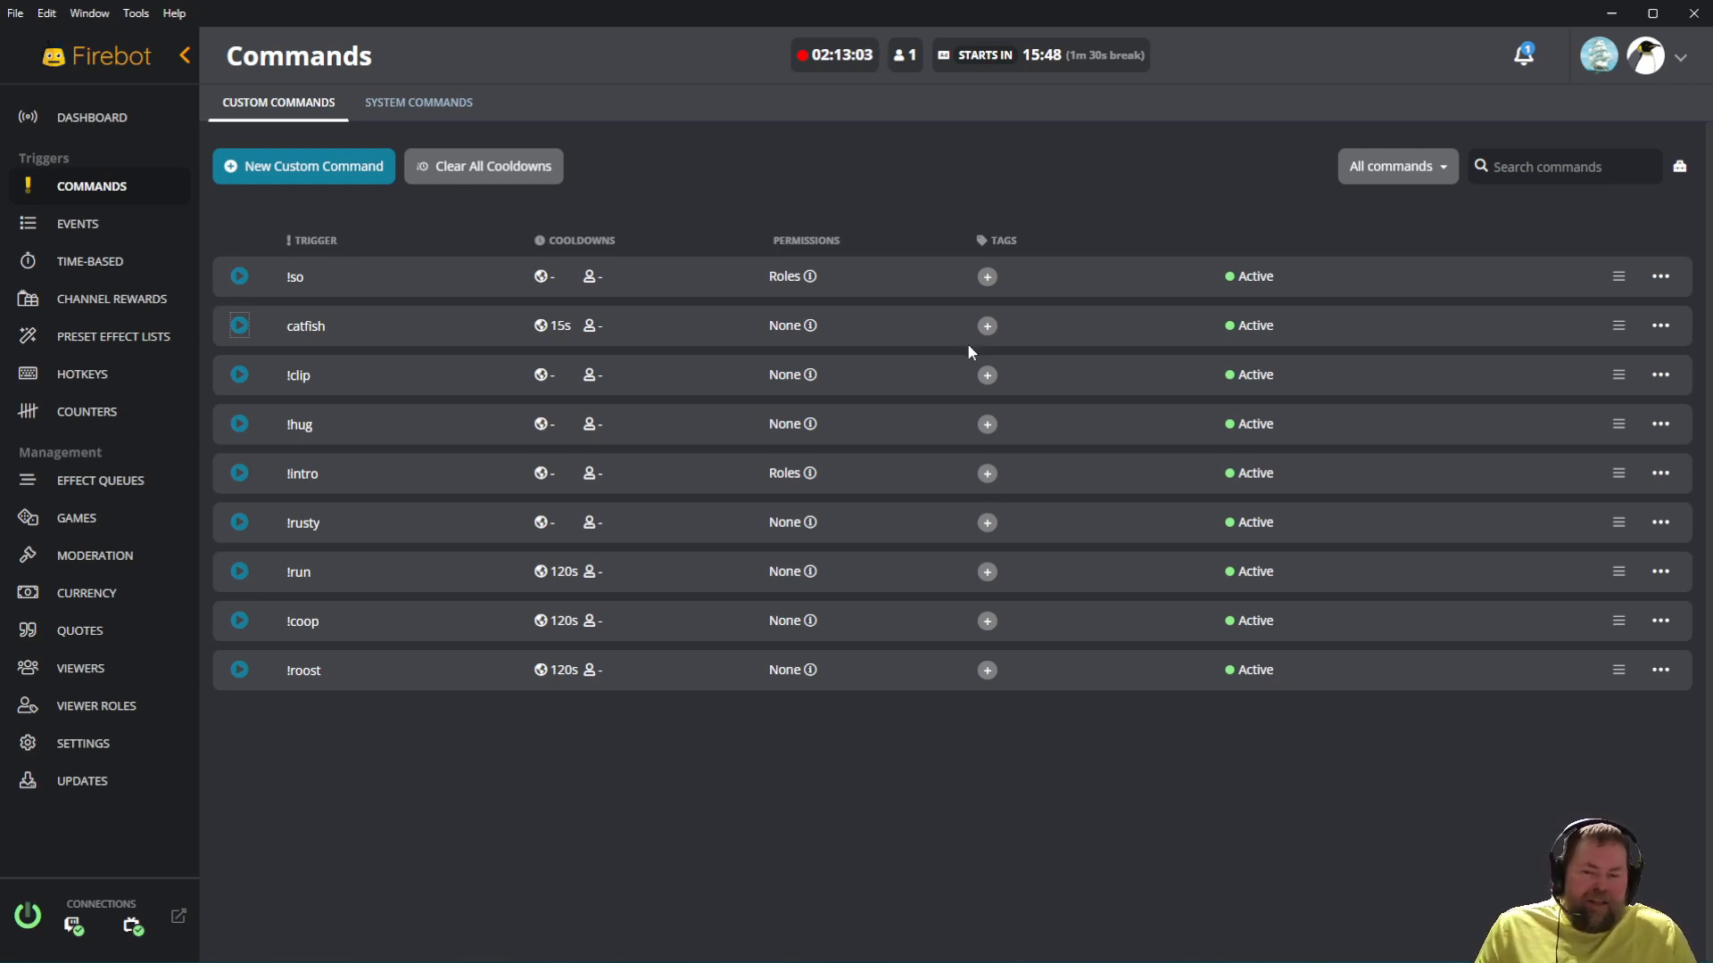
{"action": "left_click", "coordinate": [1660, 326]}
{"action": "left_click", "coordinate": [1552, 346]}
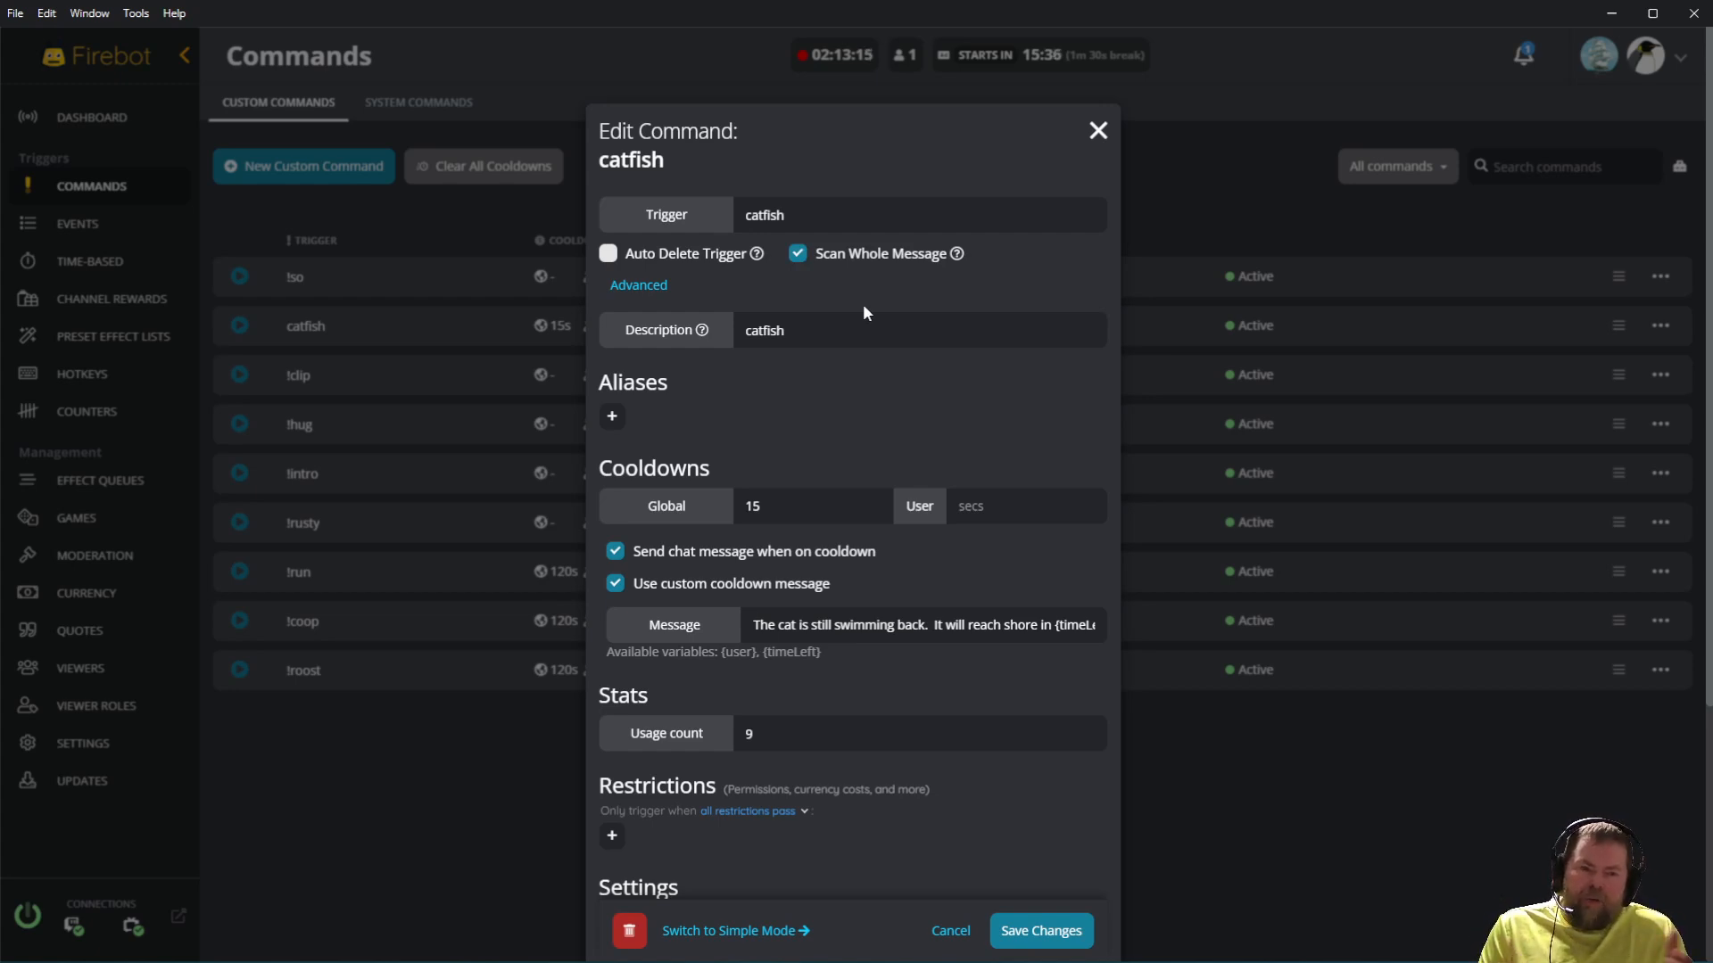
{"action": "mouse_move", "coordinate": [957, 256]}
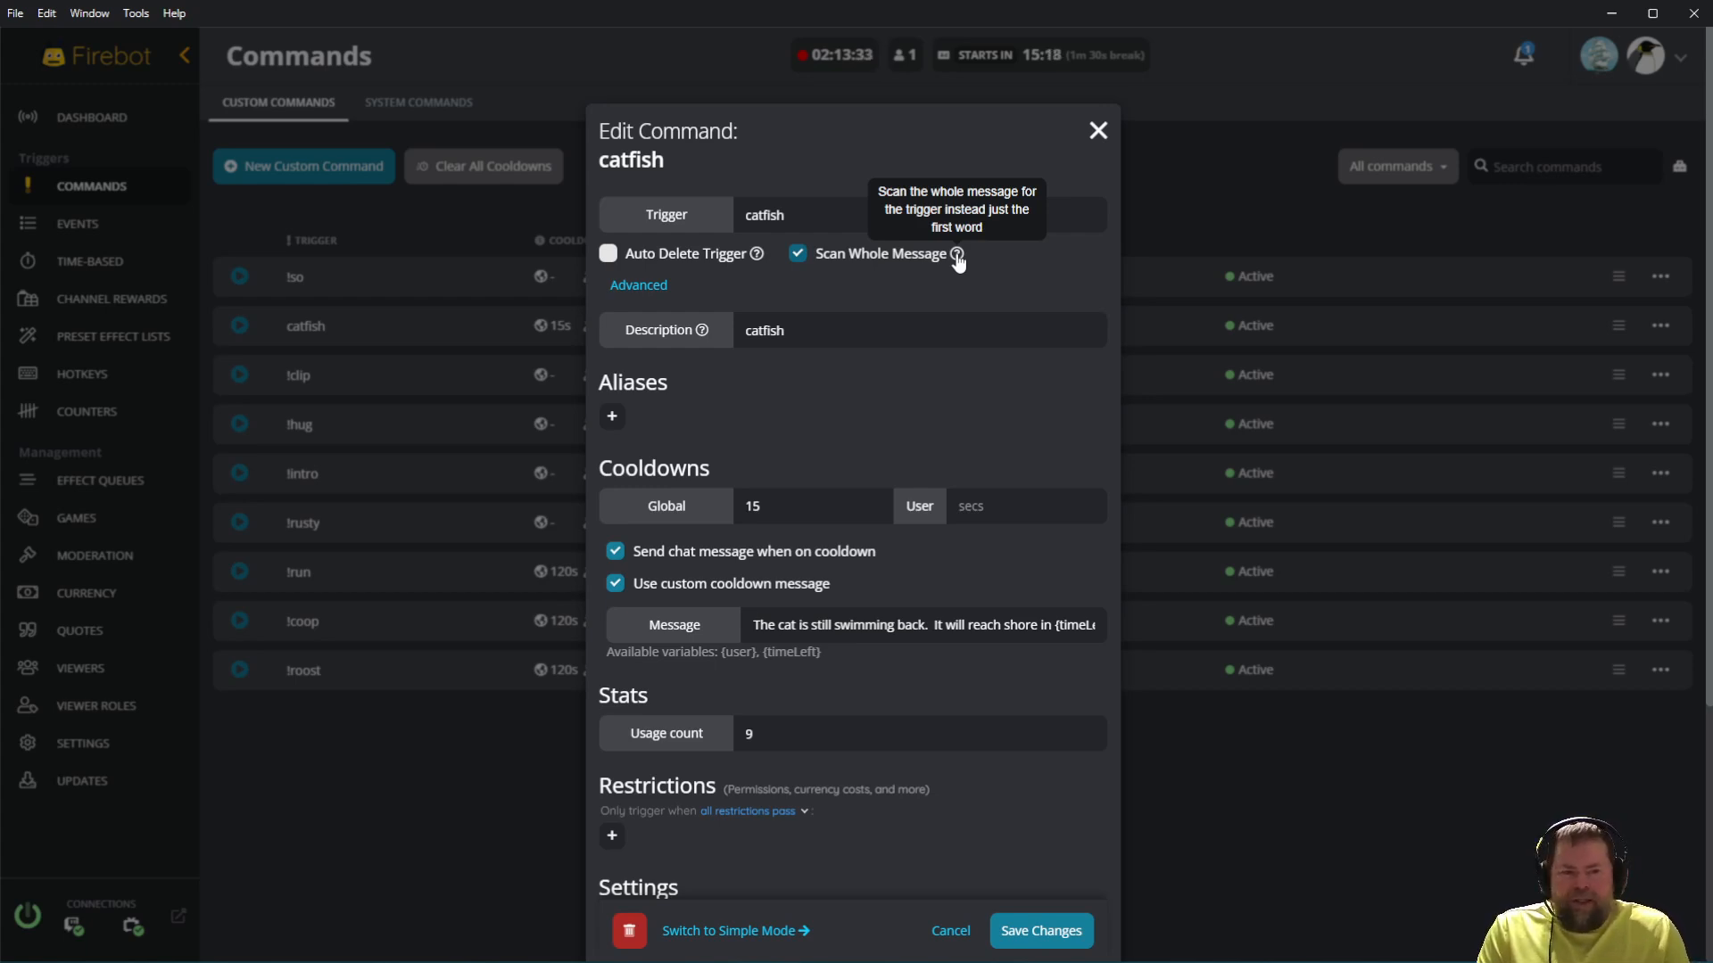
{"action": "mouse_move", "coordinate": [755, 258]}
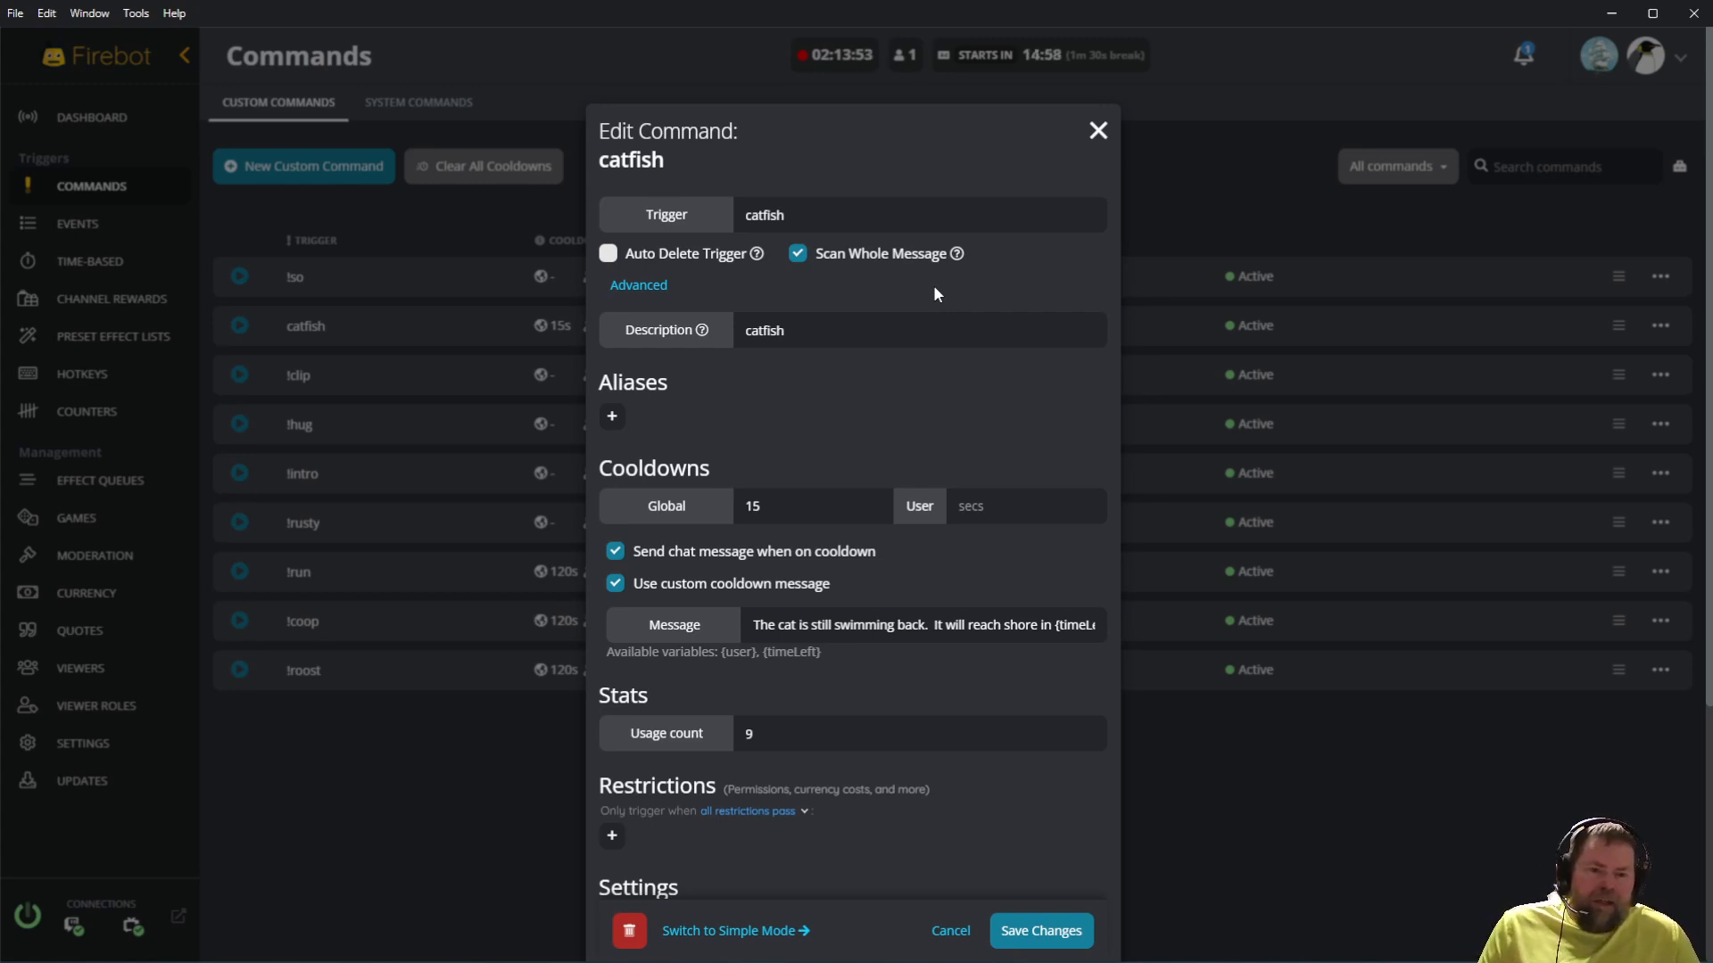
Review the catfish command's cooldown settings and read its custom cooldown message through to the end.
{"action": "scroll", "coordinate": [956, 419], "scroll_direction": "down", "scroll_amount": 2}
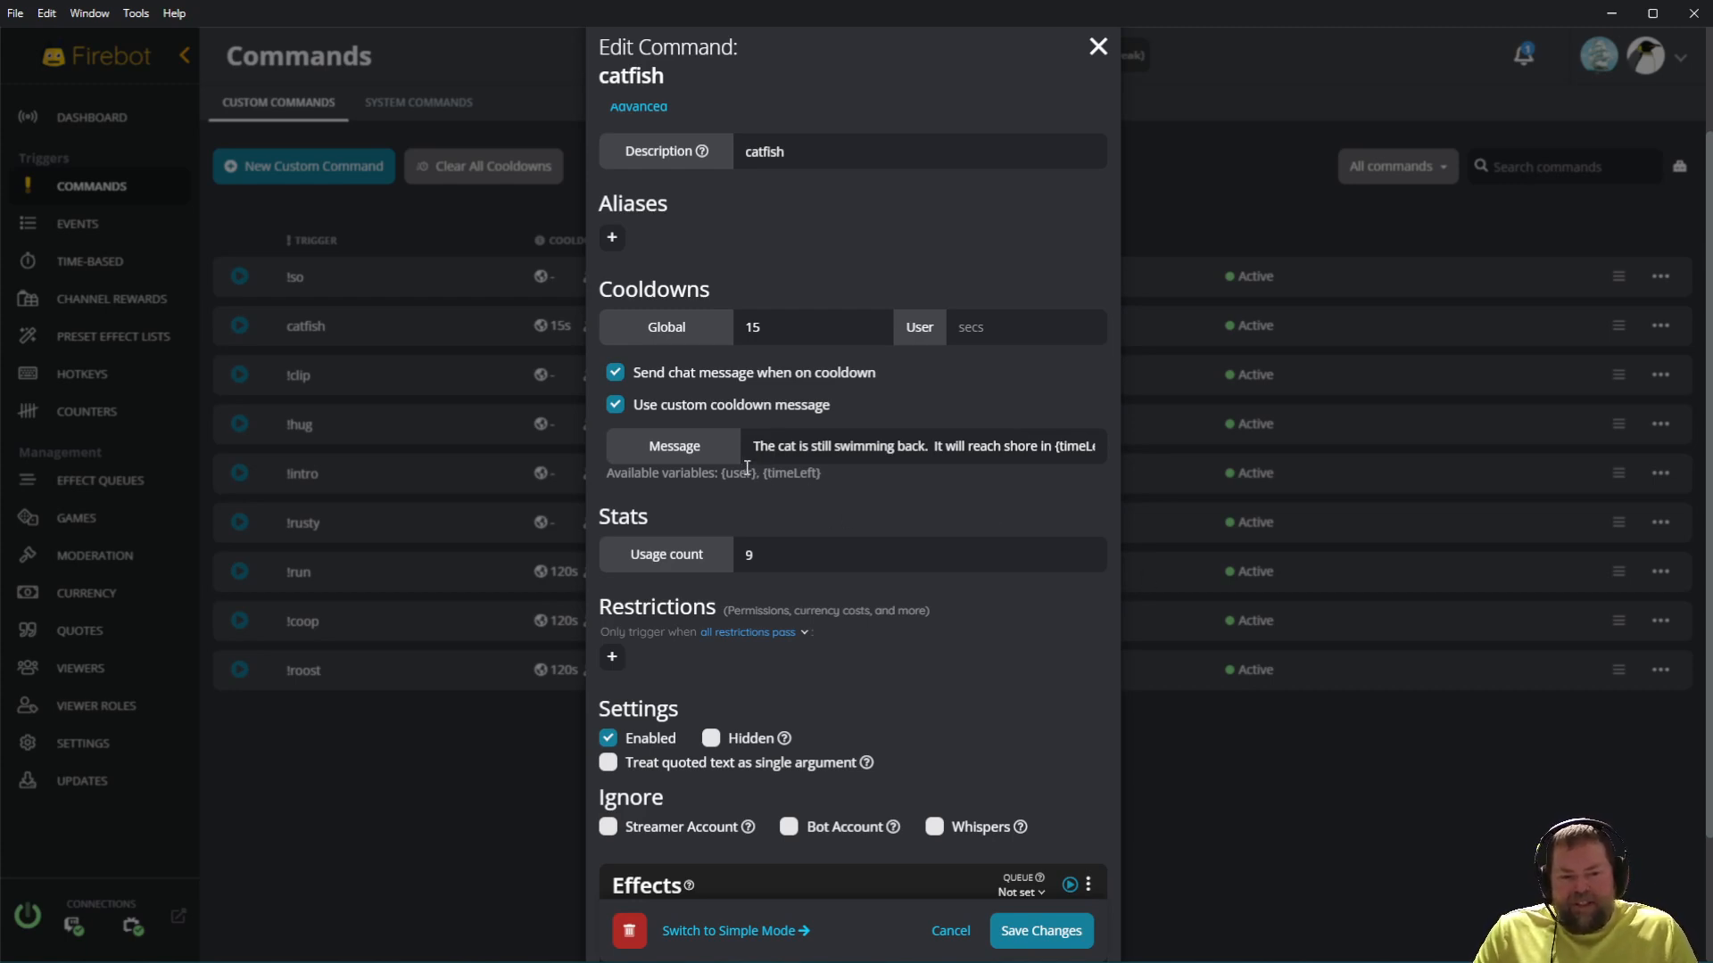
{"action": "left_click", "coordinate": [1038, 446]}
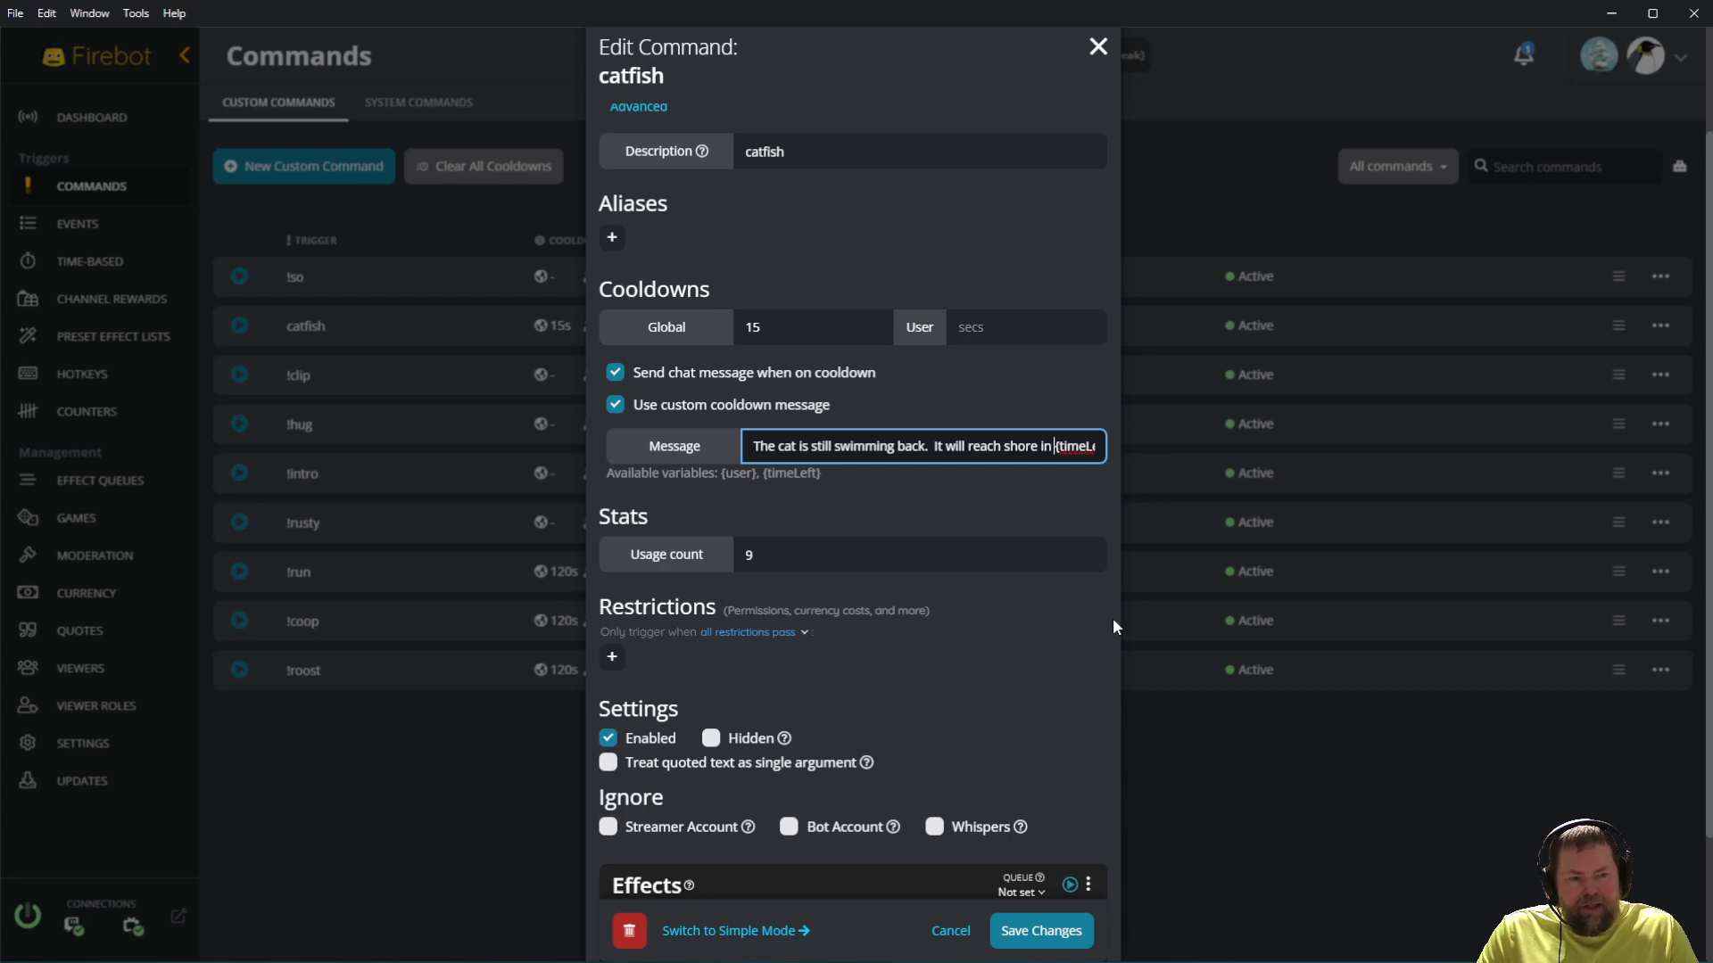
{"action": "key", "text": "End"}
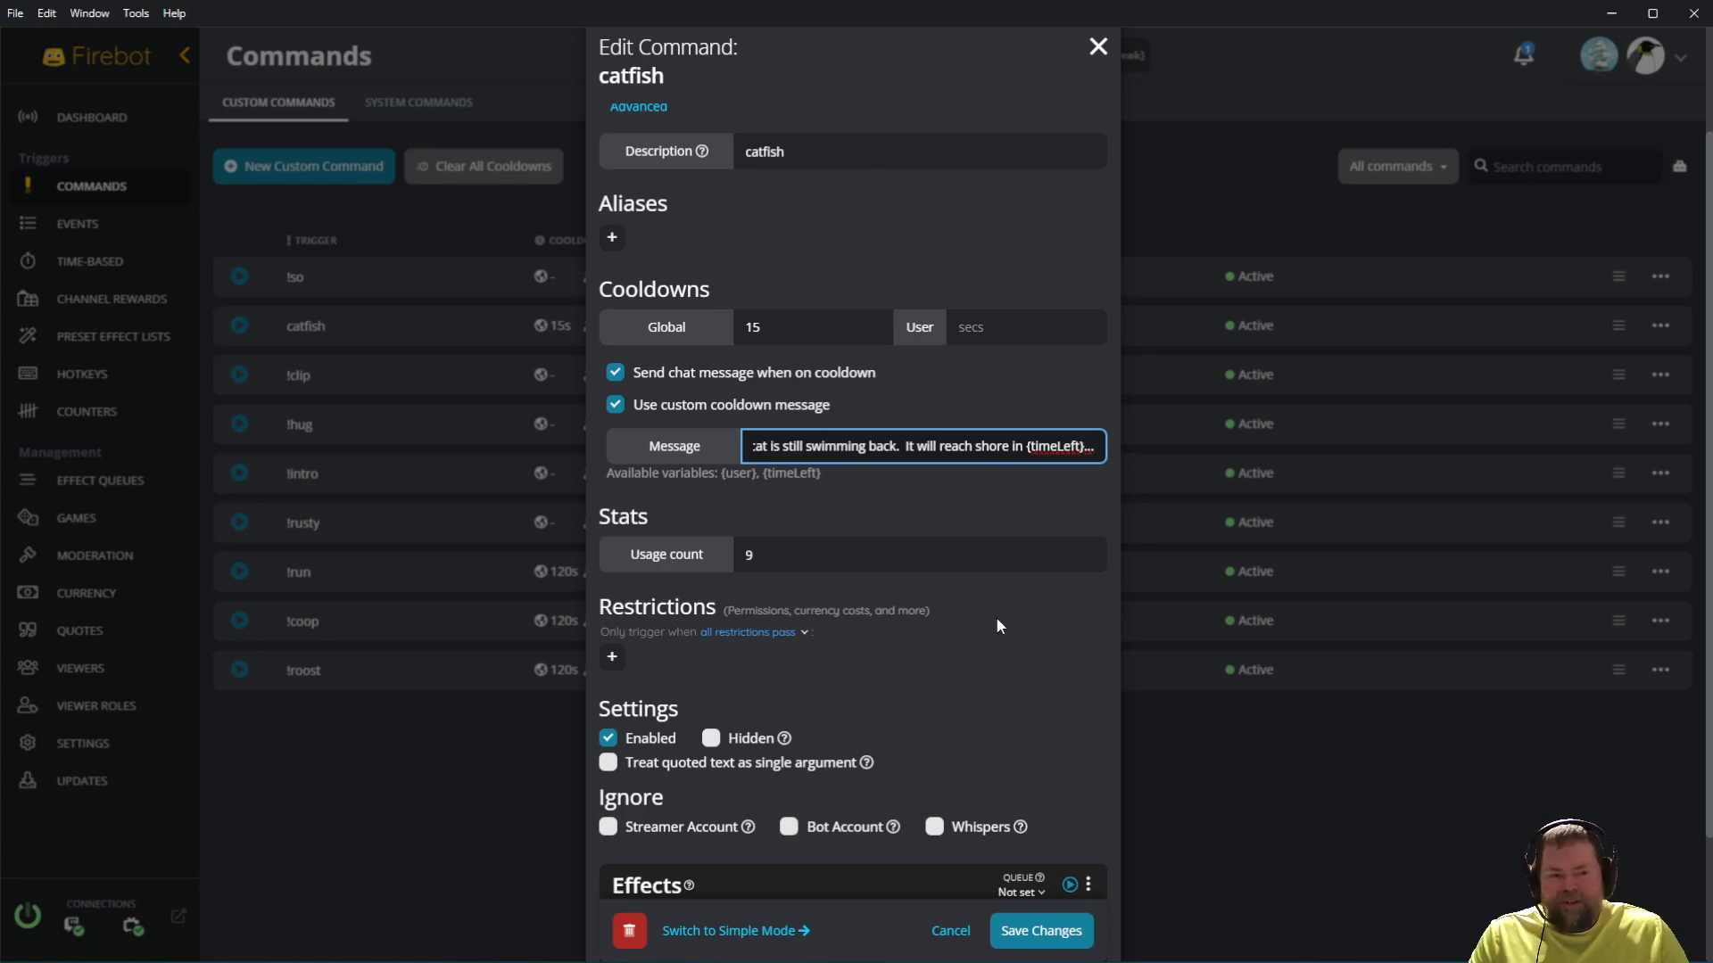
{"action": "scroll", "coordinate": [1026, 696], "scroll_direction": "down", "scroll_amount": 2}
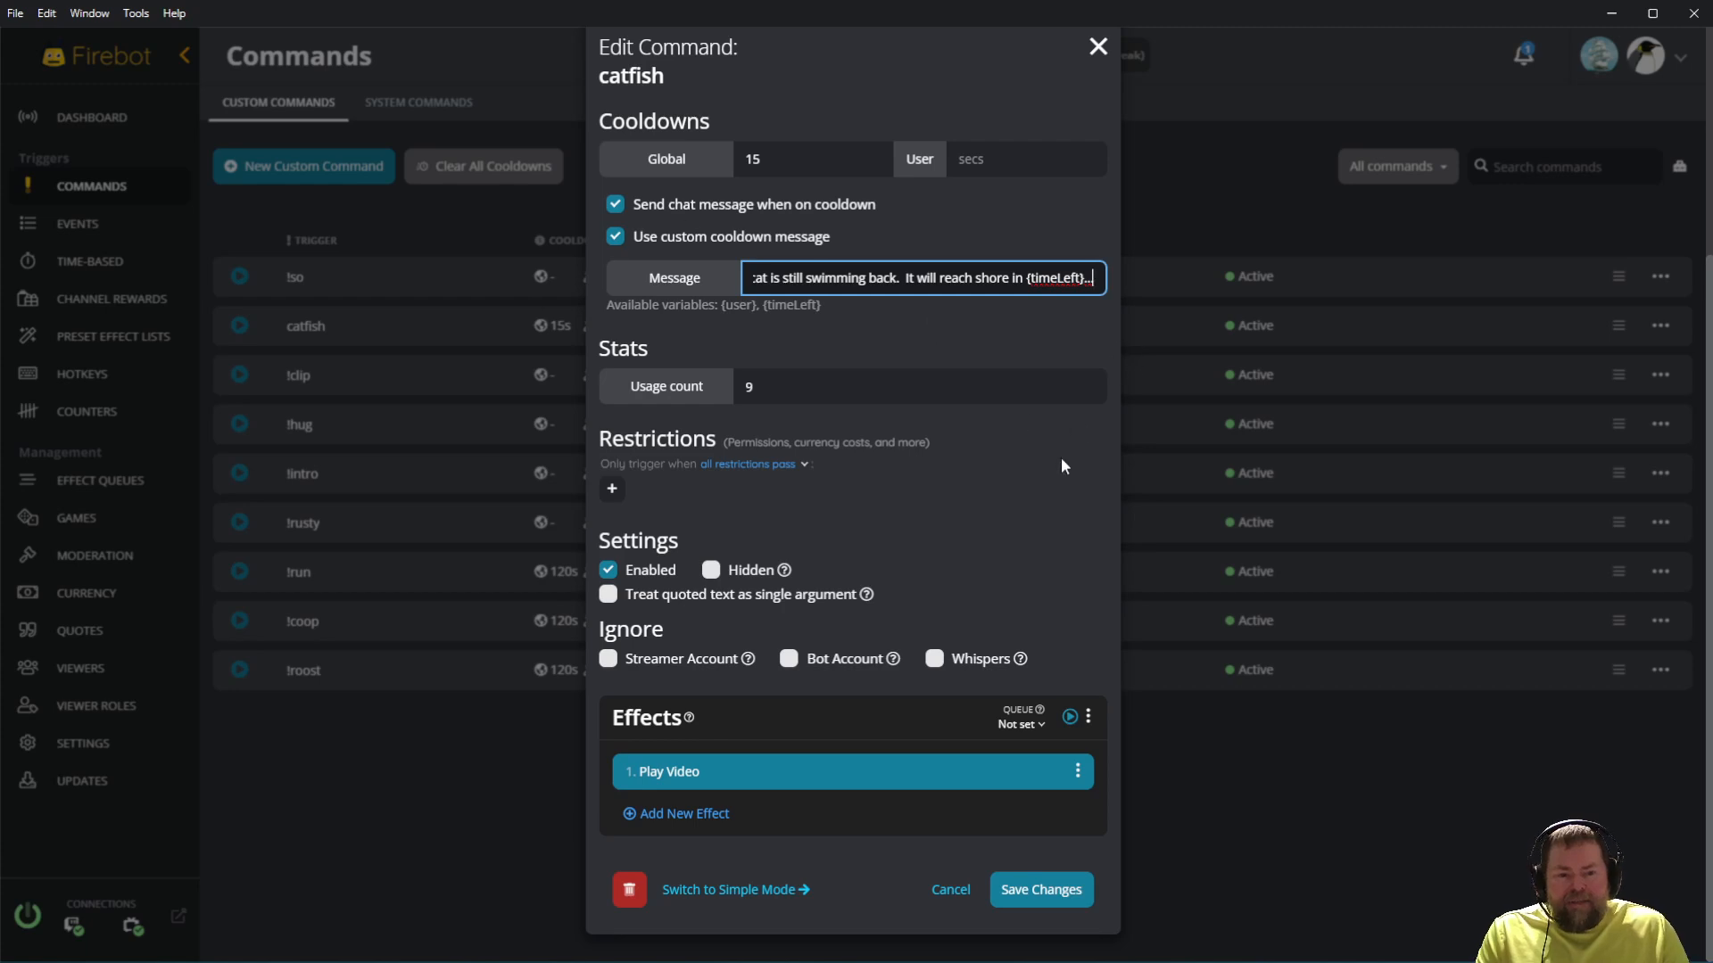
Add a Permissions restriction to the catfish command.
{"action": "left_click", "coordinate": [613, 488]}
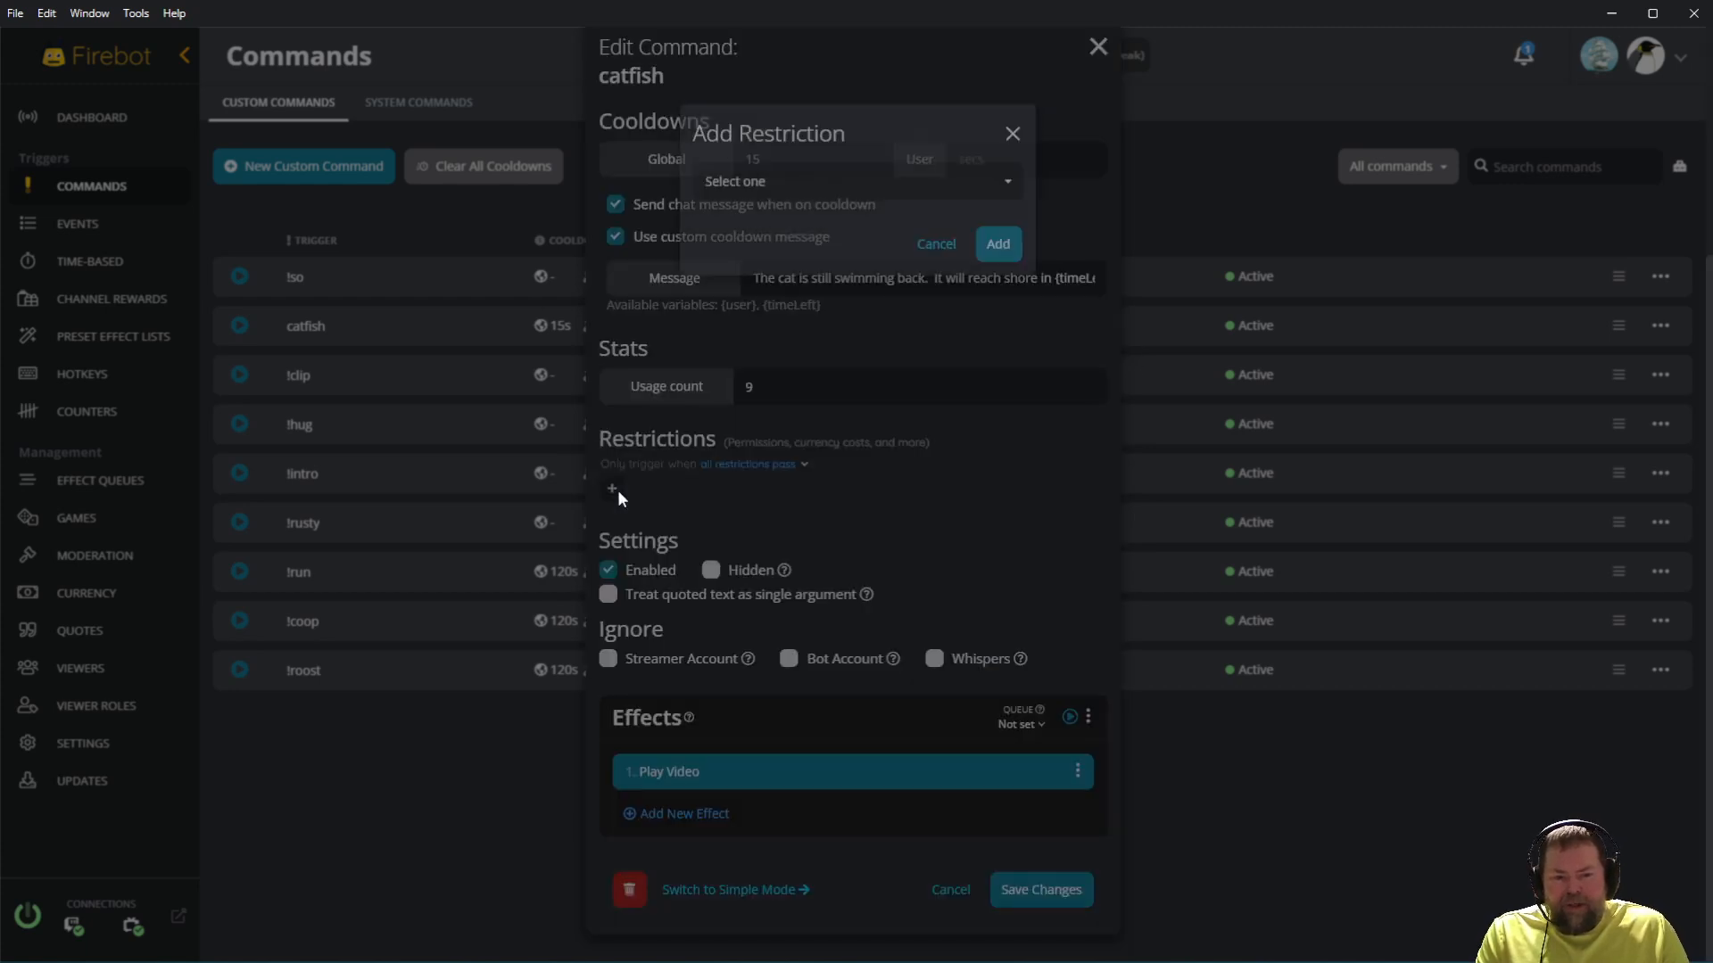
{"action": "left_click", "coordinate": [1006, 181]}
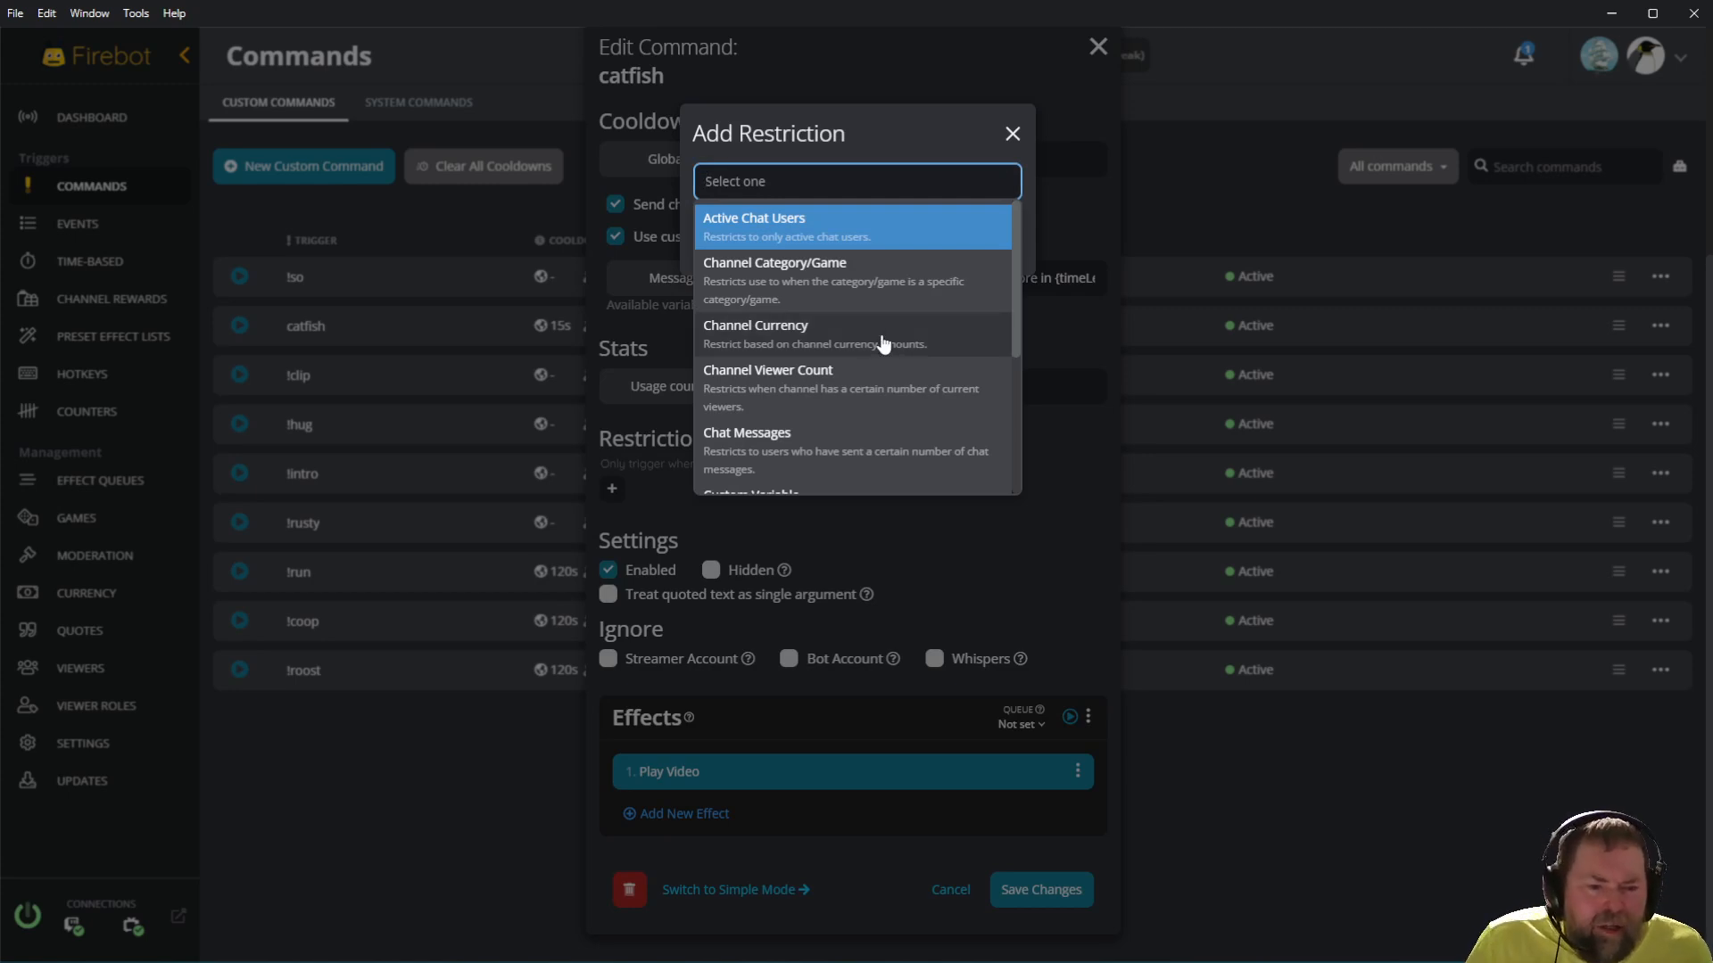
{"action": "scroll", "coordinate": [866, 334], "scroll_direction": "down", "scroll_amount": 1}
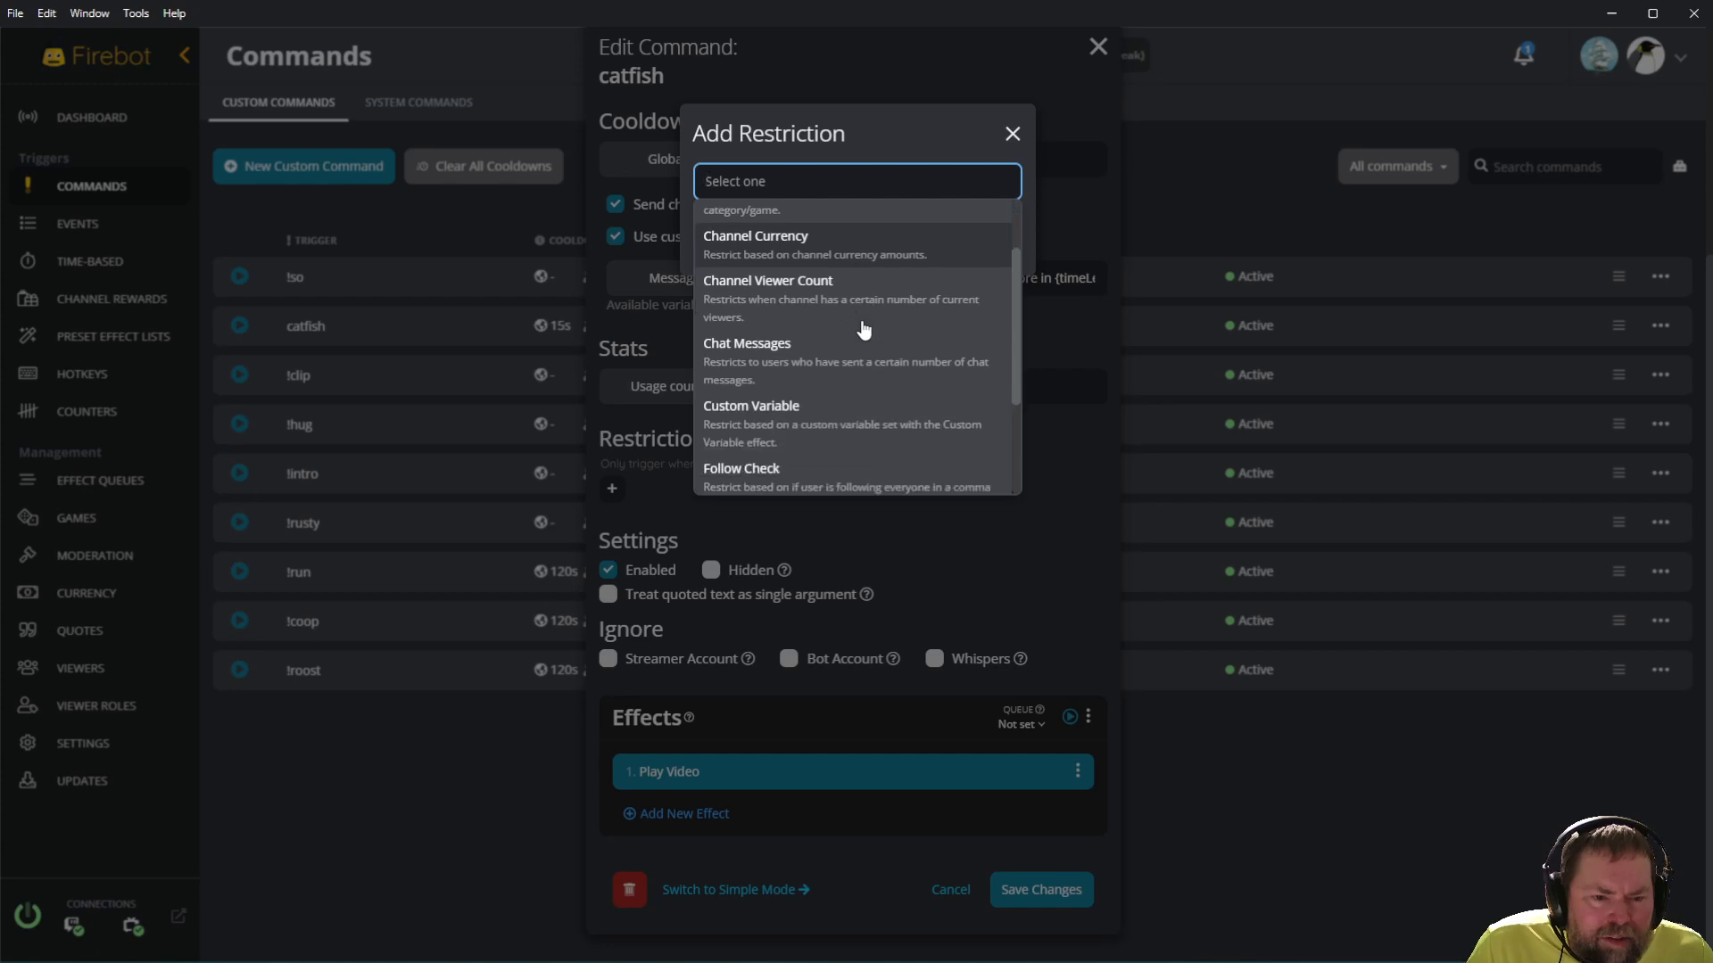
{"action": "scroll", "coordinate": [869, 350], "scroll_direction": "down", "scroll_amount": 1}
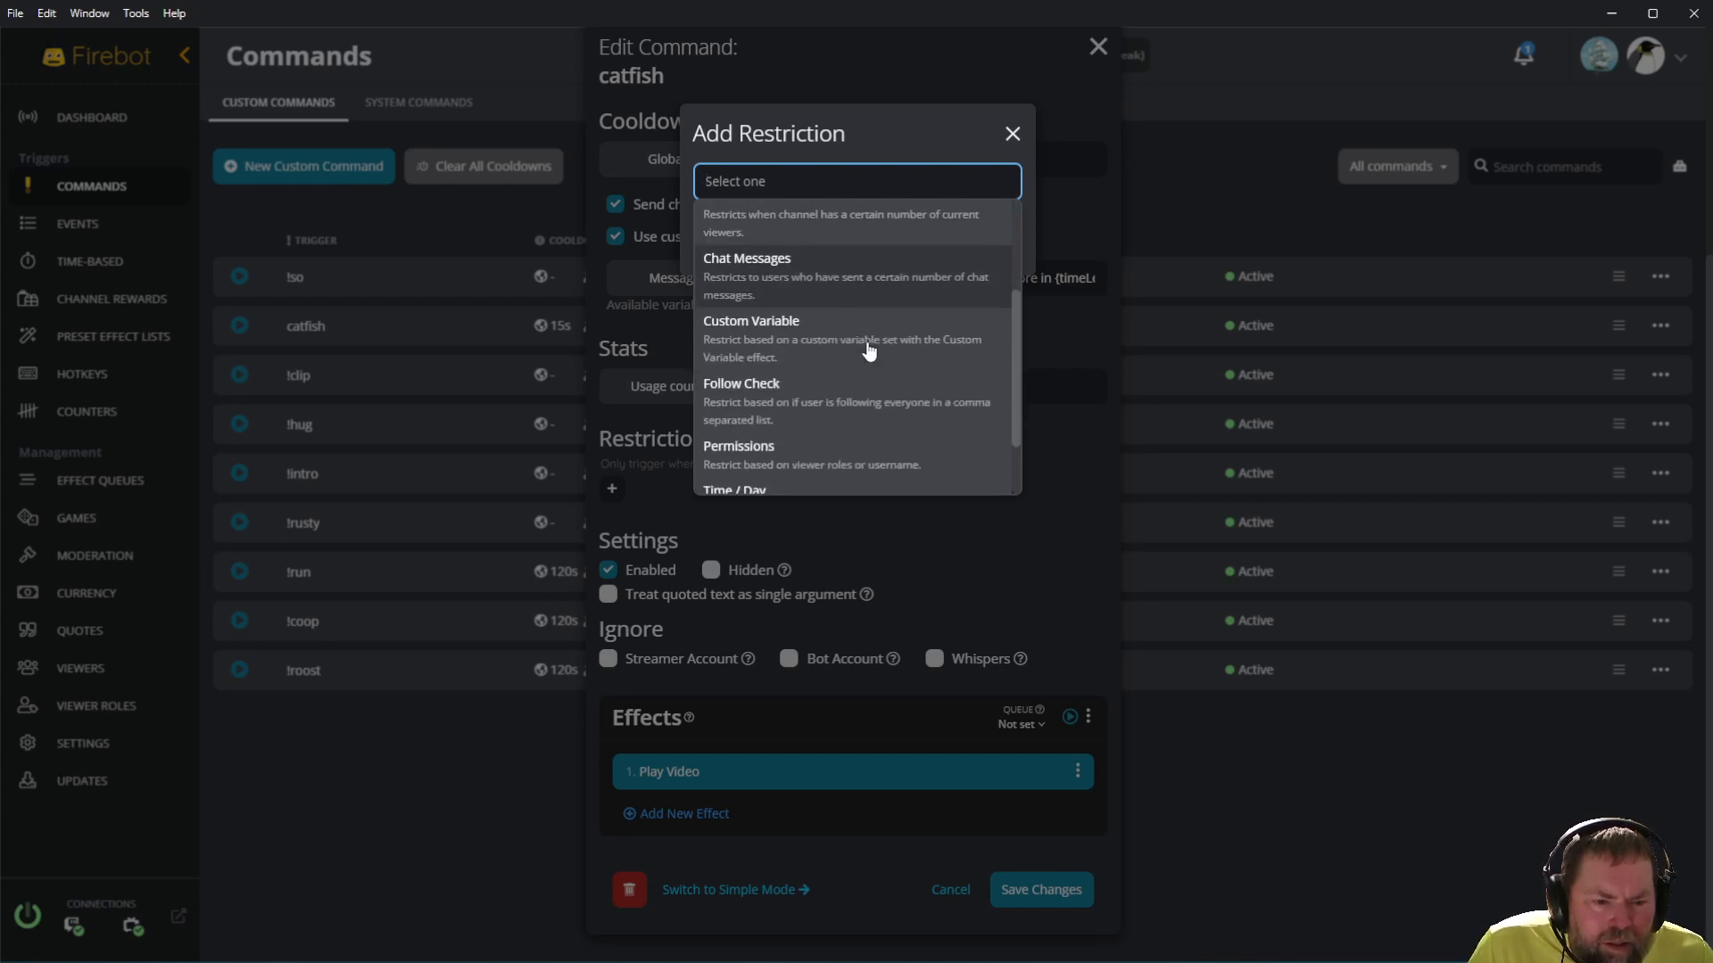
{"action": "left_click", "coordinate": [795, 451]}
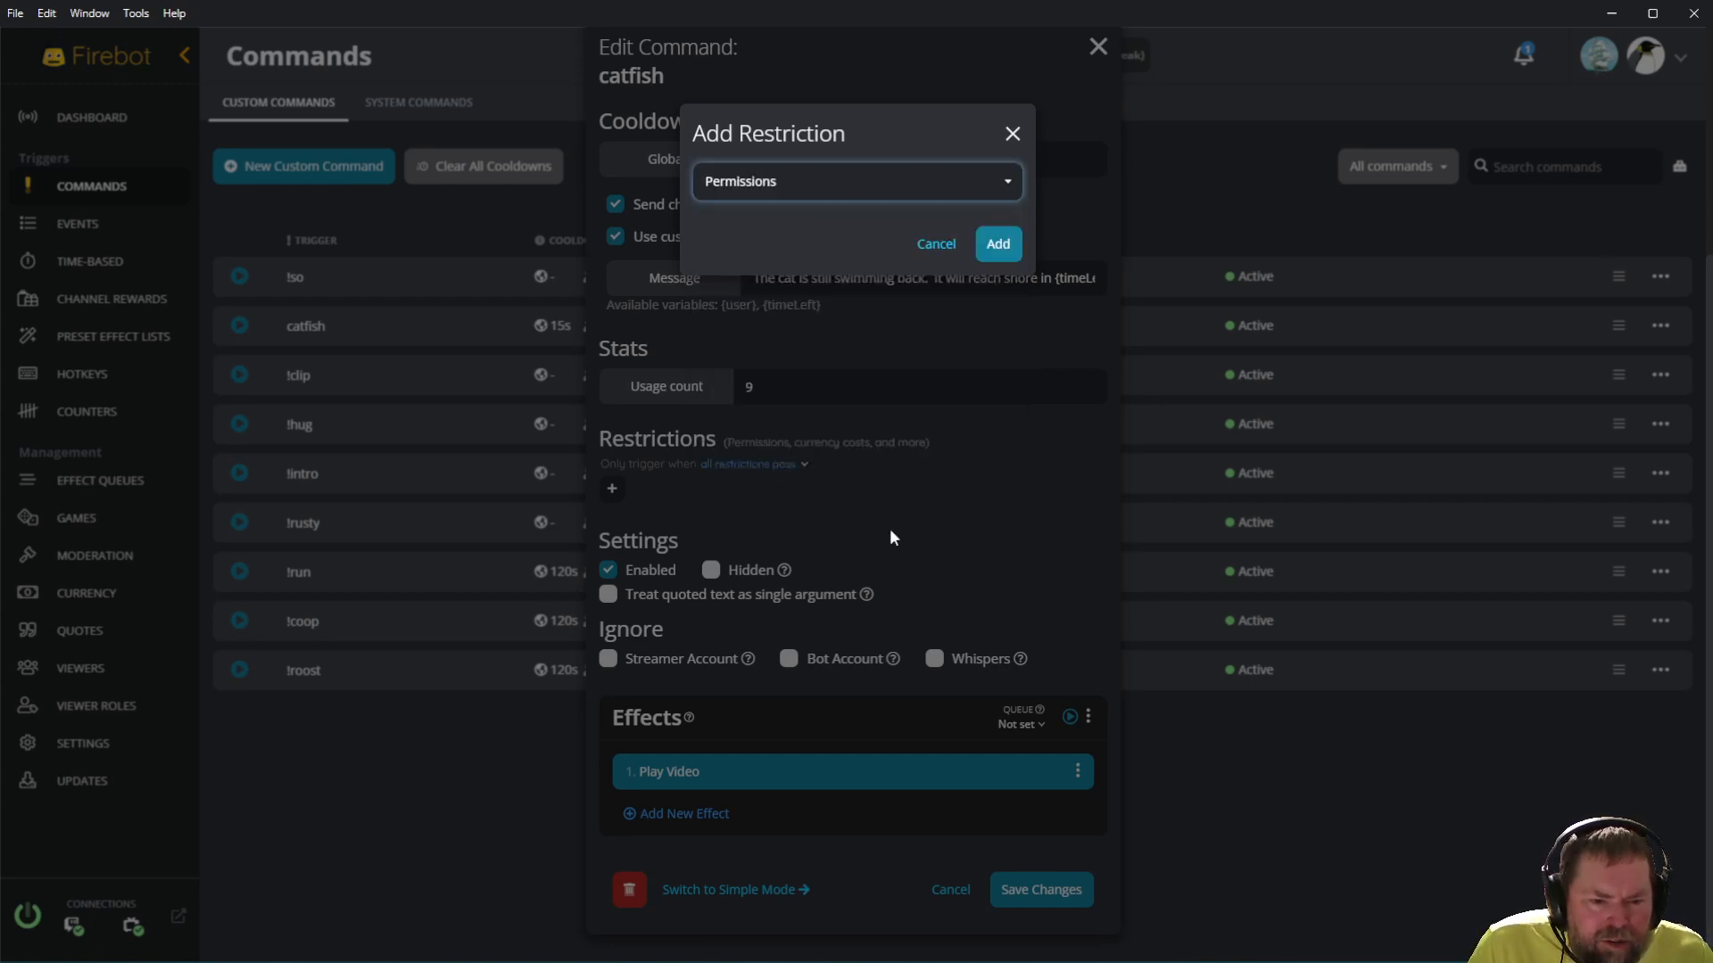
{"action": "left_click", "coordinate": [998, 244]}
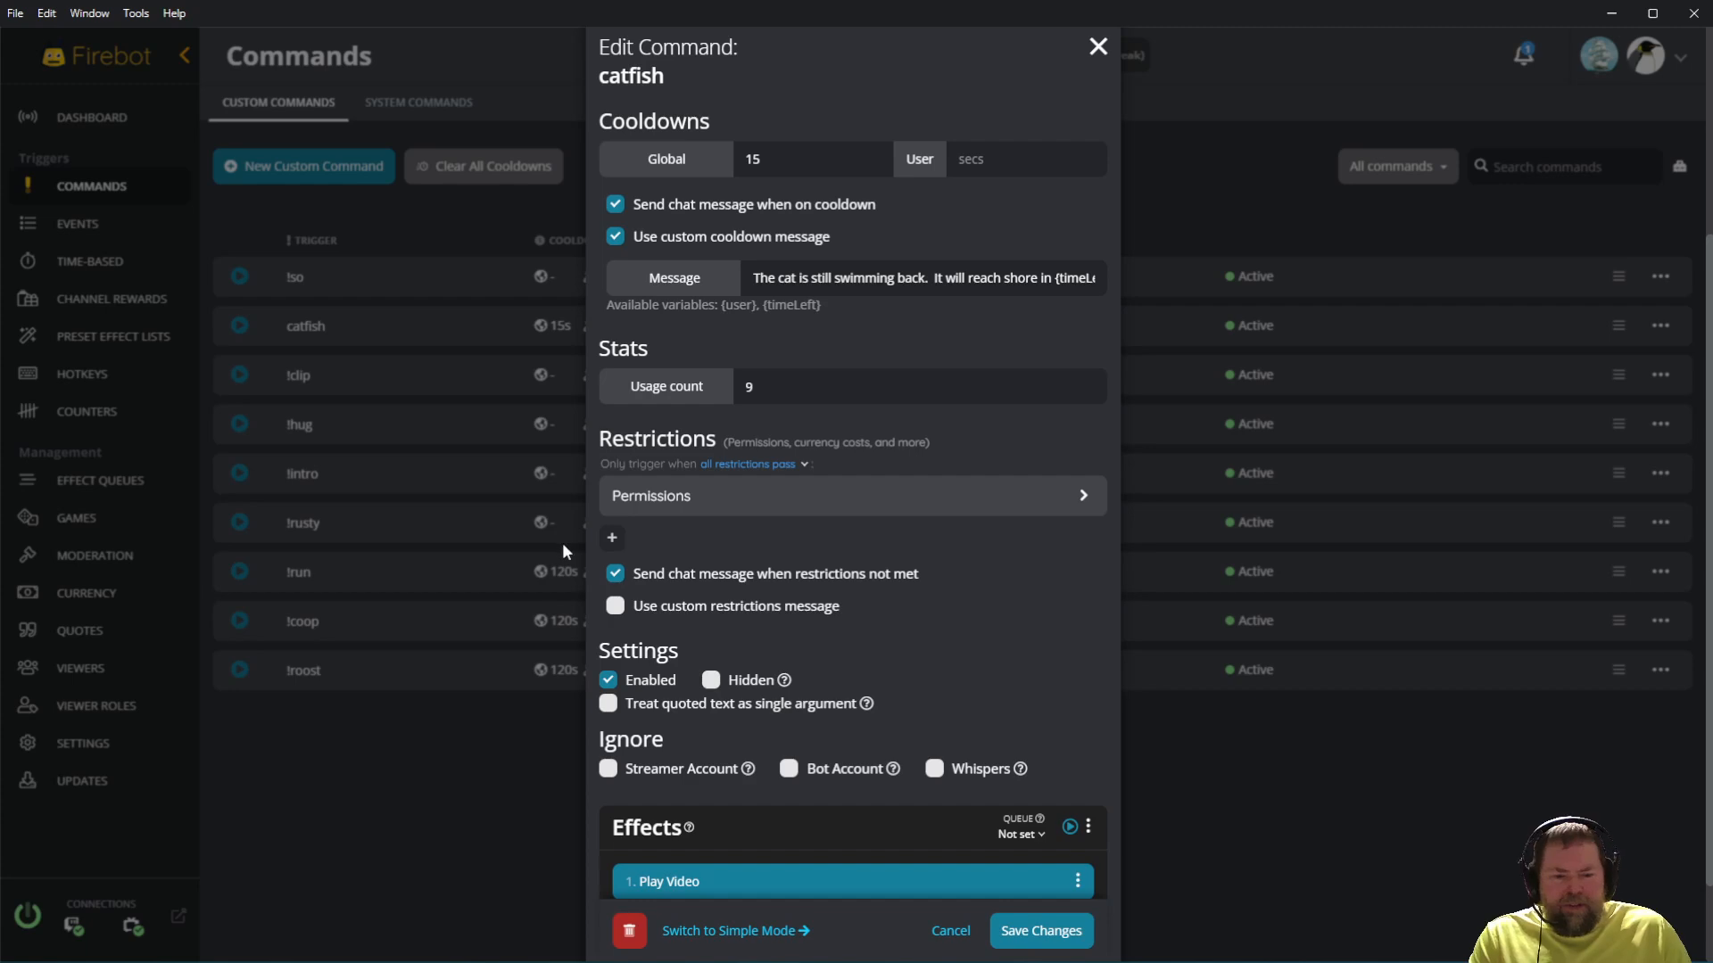
{"action": "left_click", "coordinate": [618, 541]}
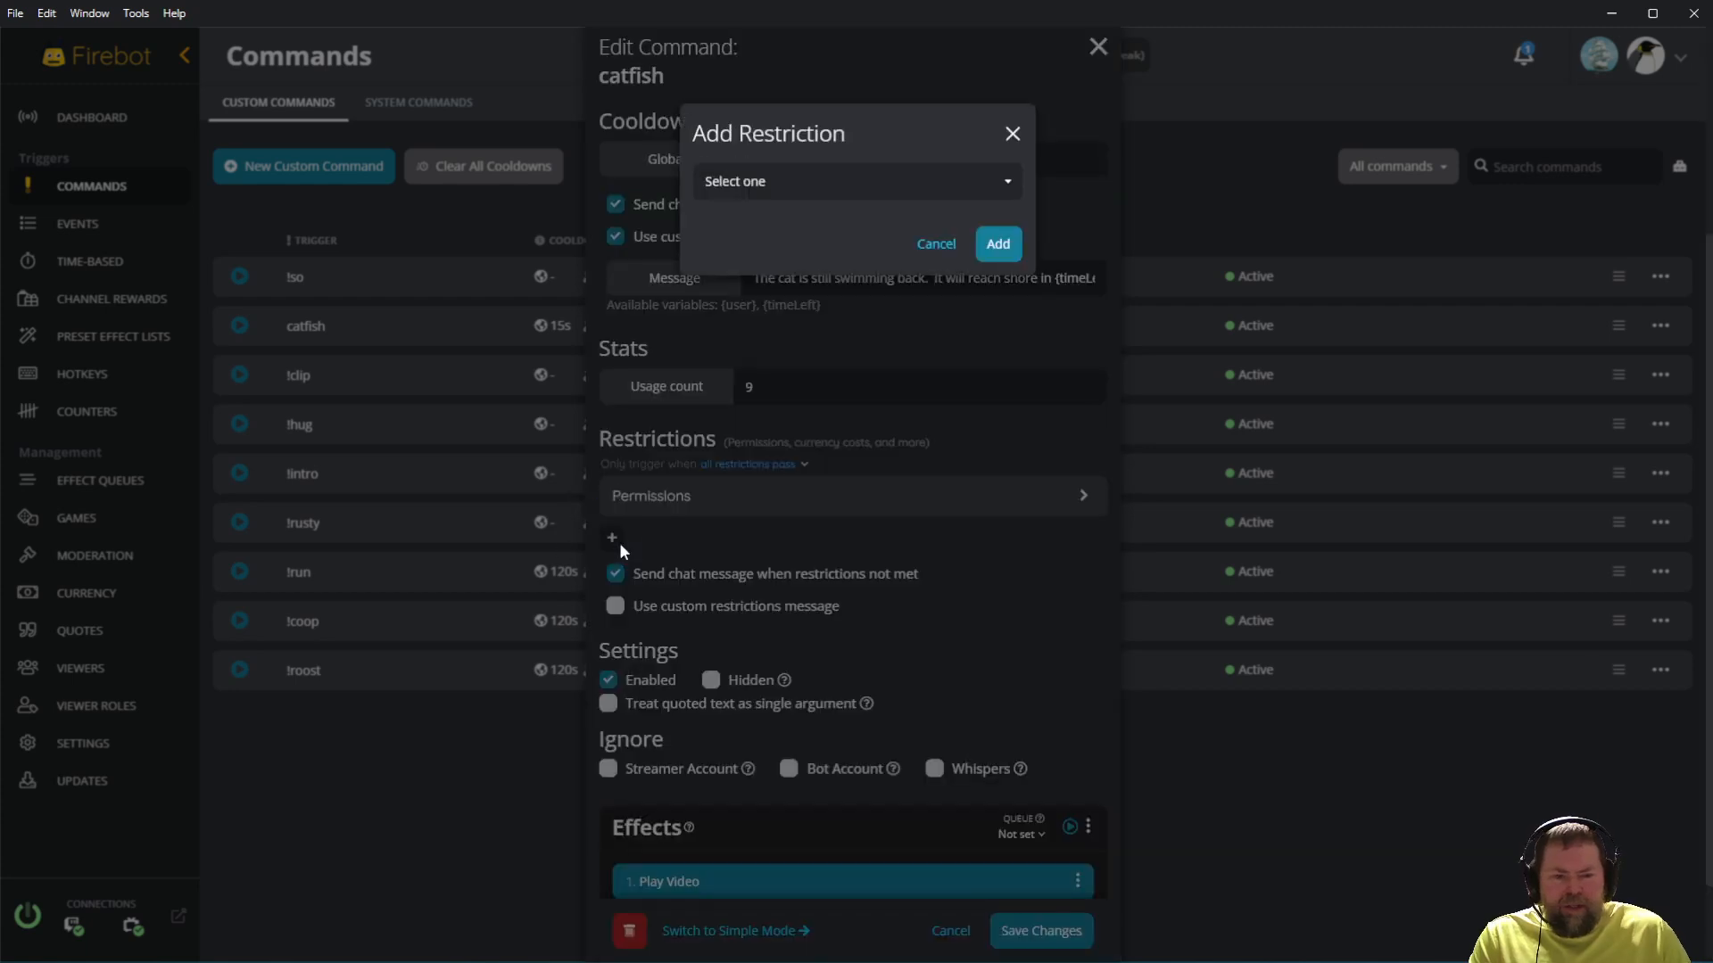
{"action": "left_click", "coordinate": [995, 180]}
{"action": "left_click", "coordinate": [1012, 145]}
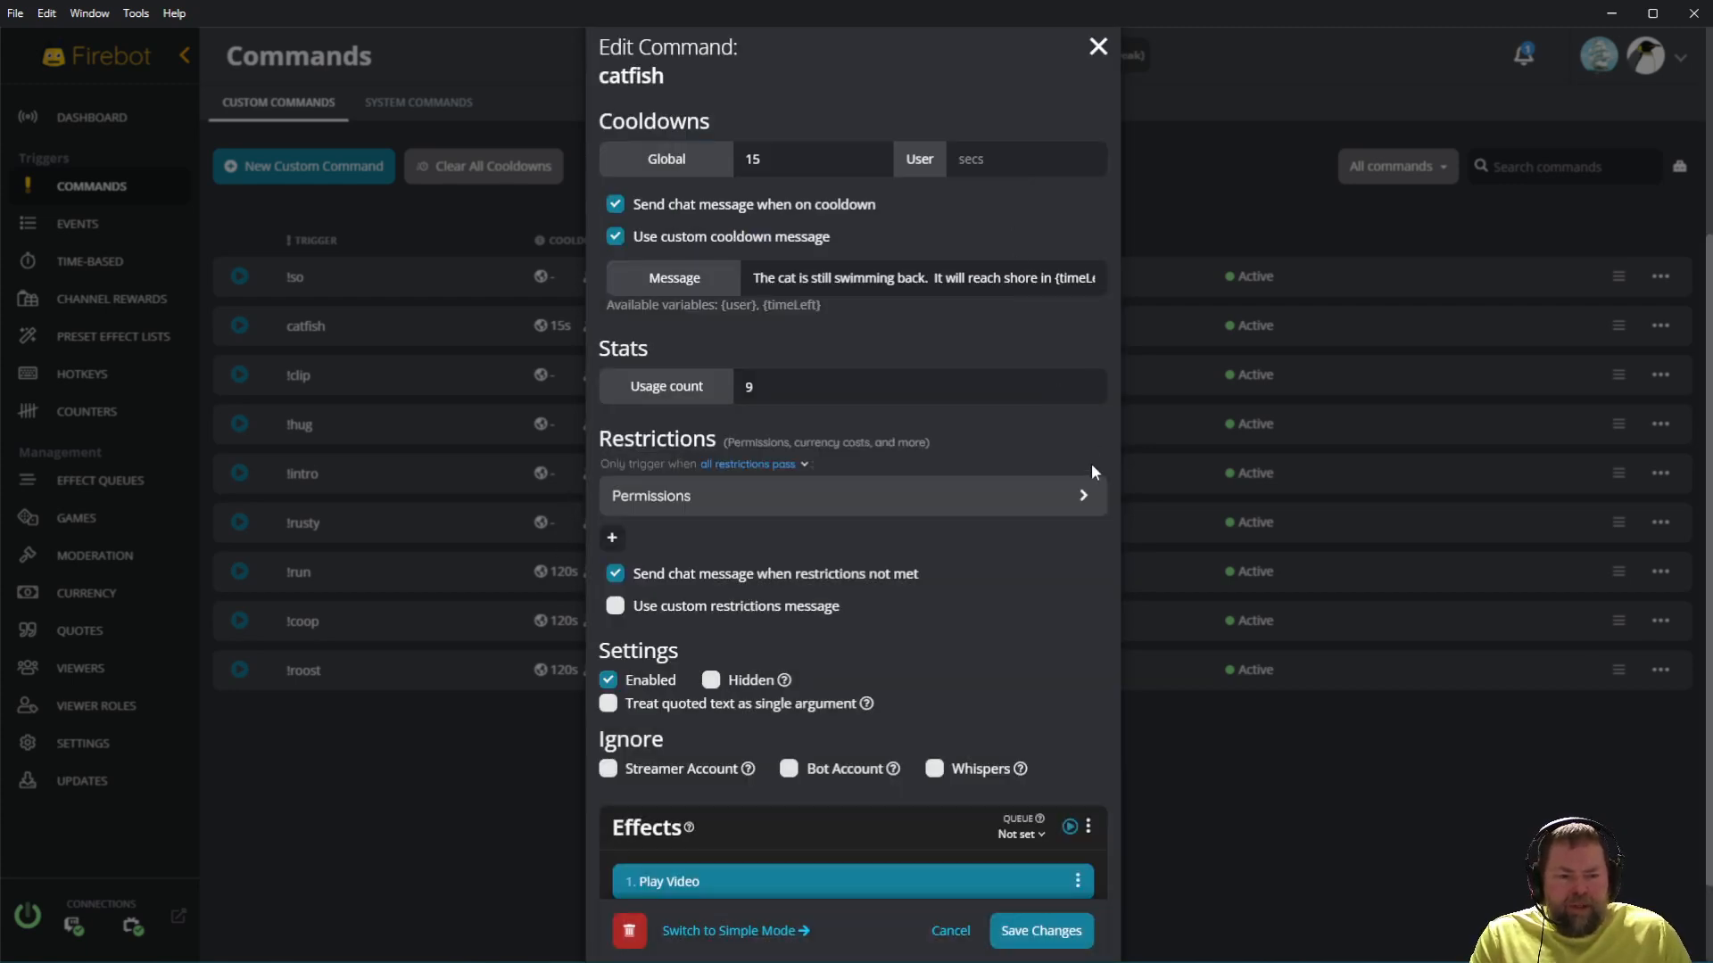
Allow the Subscriber, VIP, Moderator and Streamer viewer roles in the Permissions restriction.
{"action": "left_click", "coordinate": [1084, 496]}
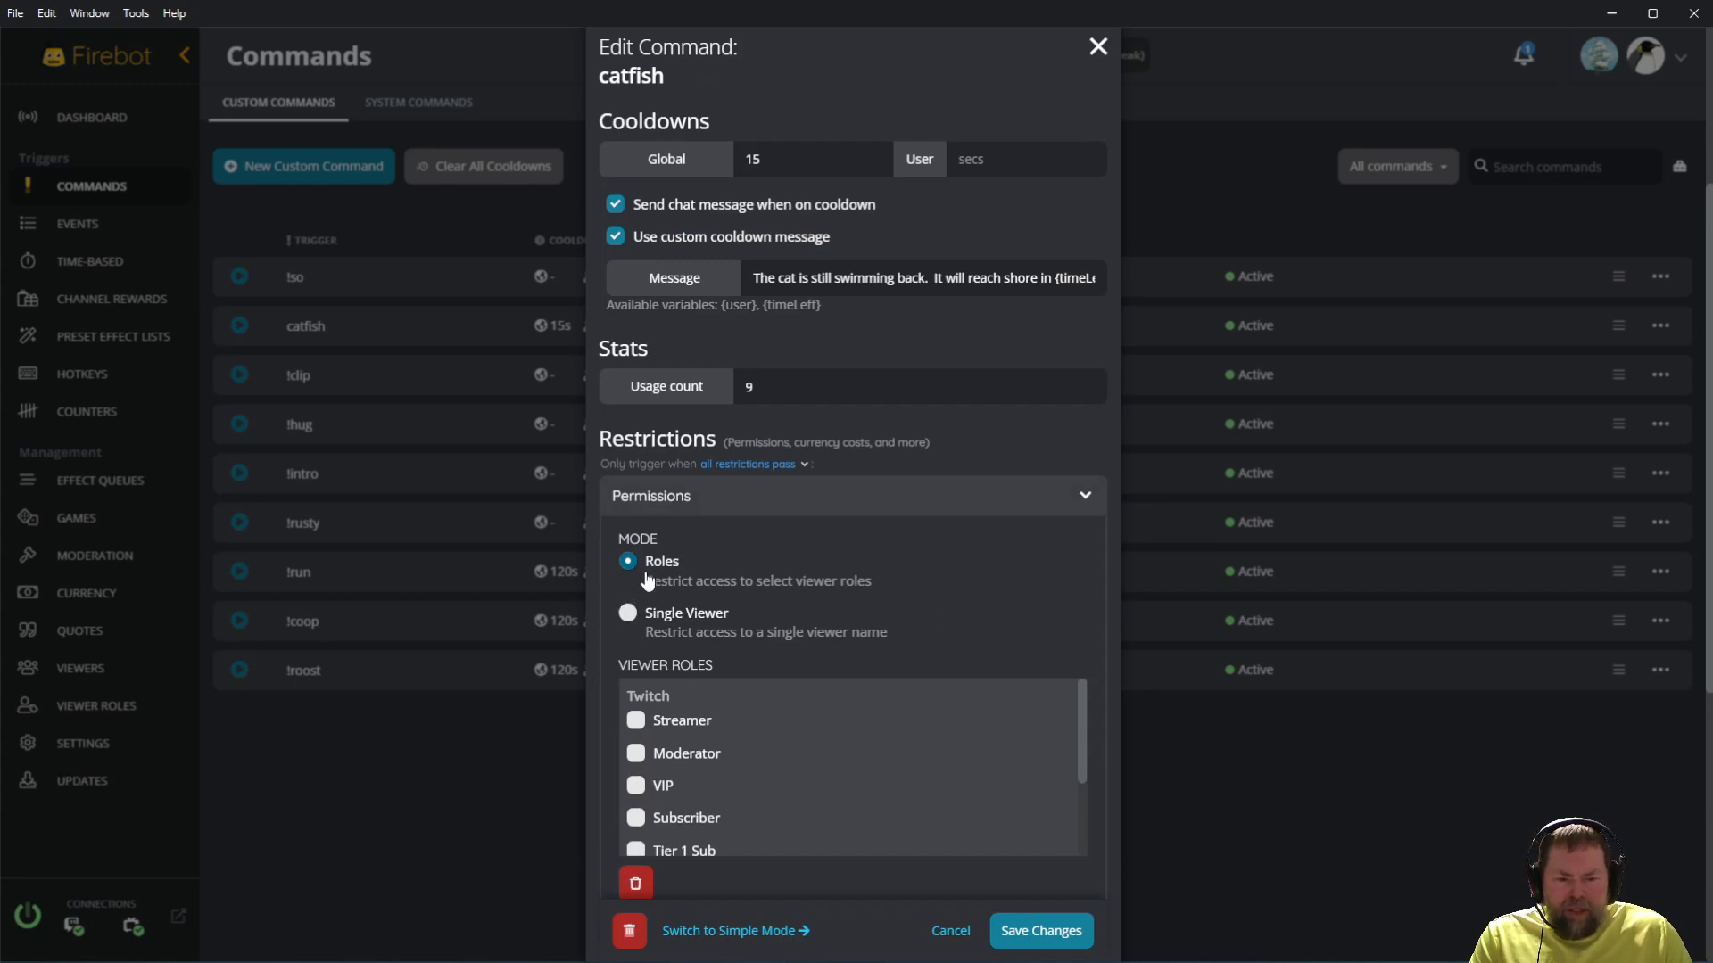
{"action": "scroll", "coordinate": [846, 781], "scroll_direction": "down", "scroll_amount": 3}
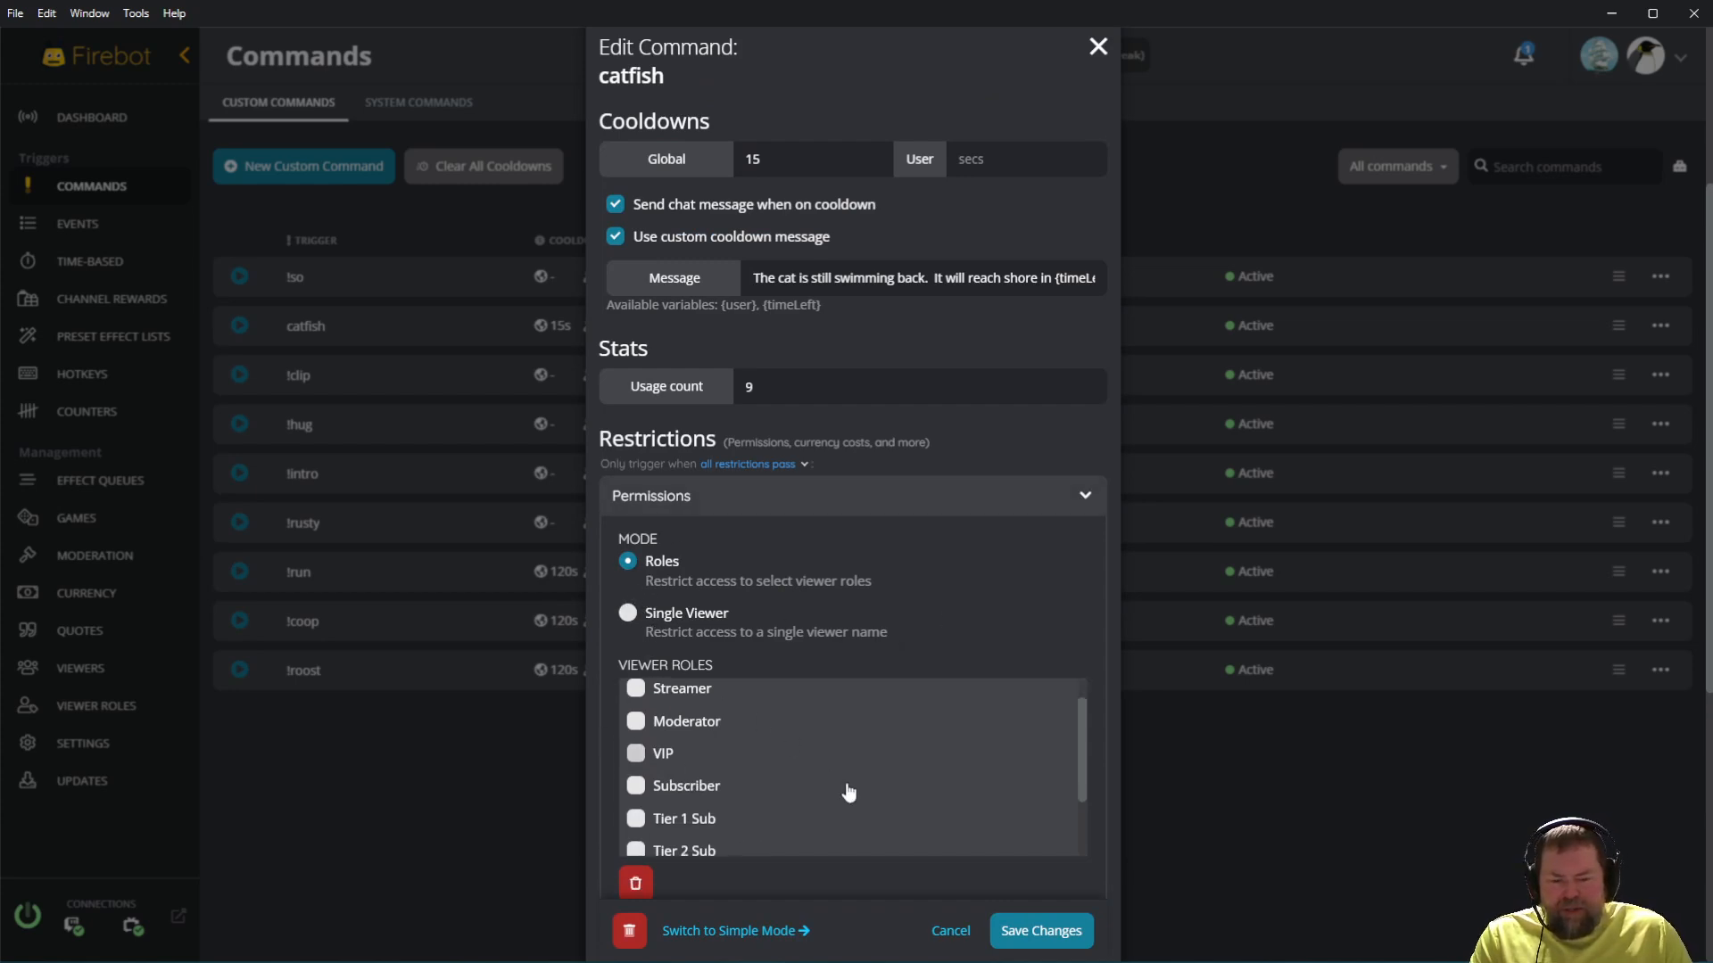
{"action": "scroll", "coordinate": [846, 782], "scroll_direction": "up", "scroll_amount": 2}
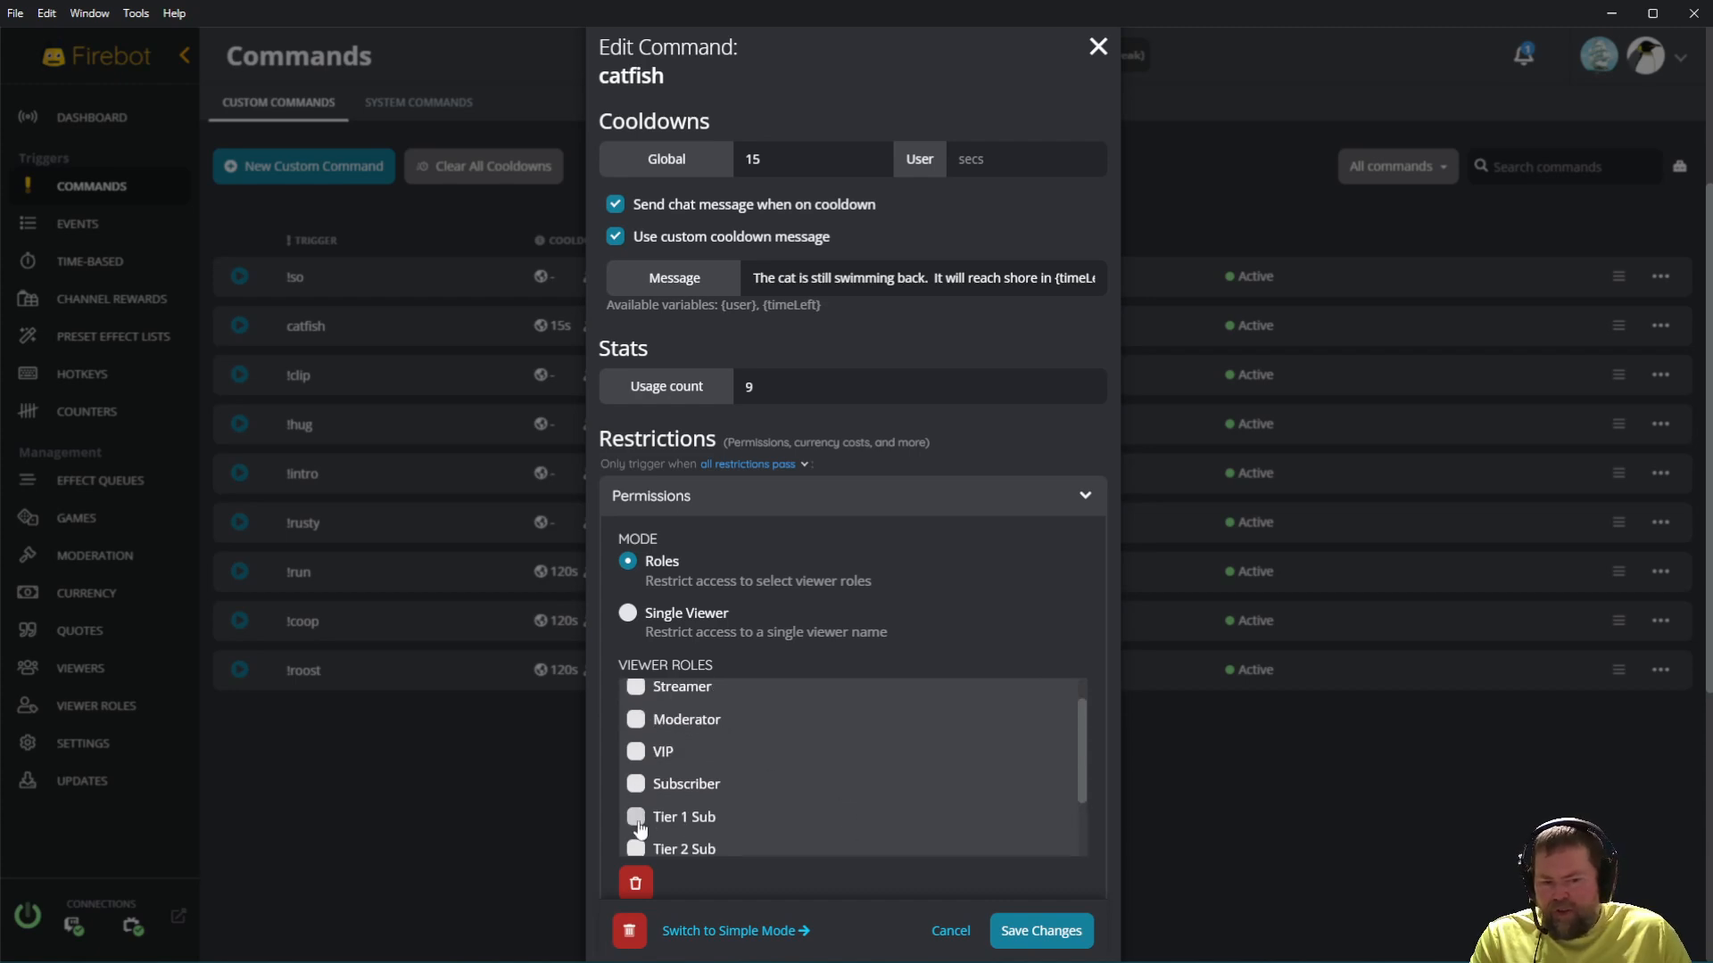
{"action": "scroll", "coordinate": [913, 799], "scroll_direction": "down", "scroll_amount": 2}
{"action": "left_click", "coordinate": [645, 705]}
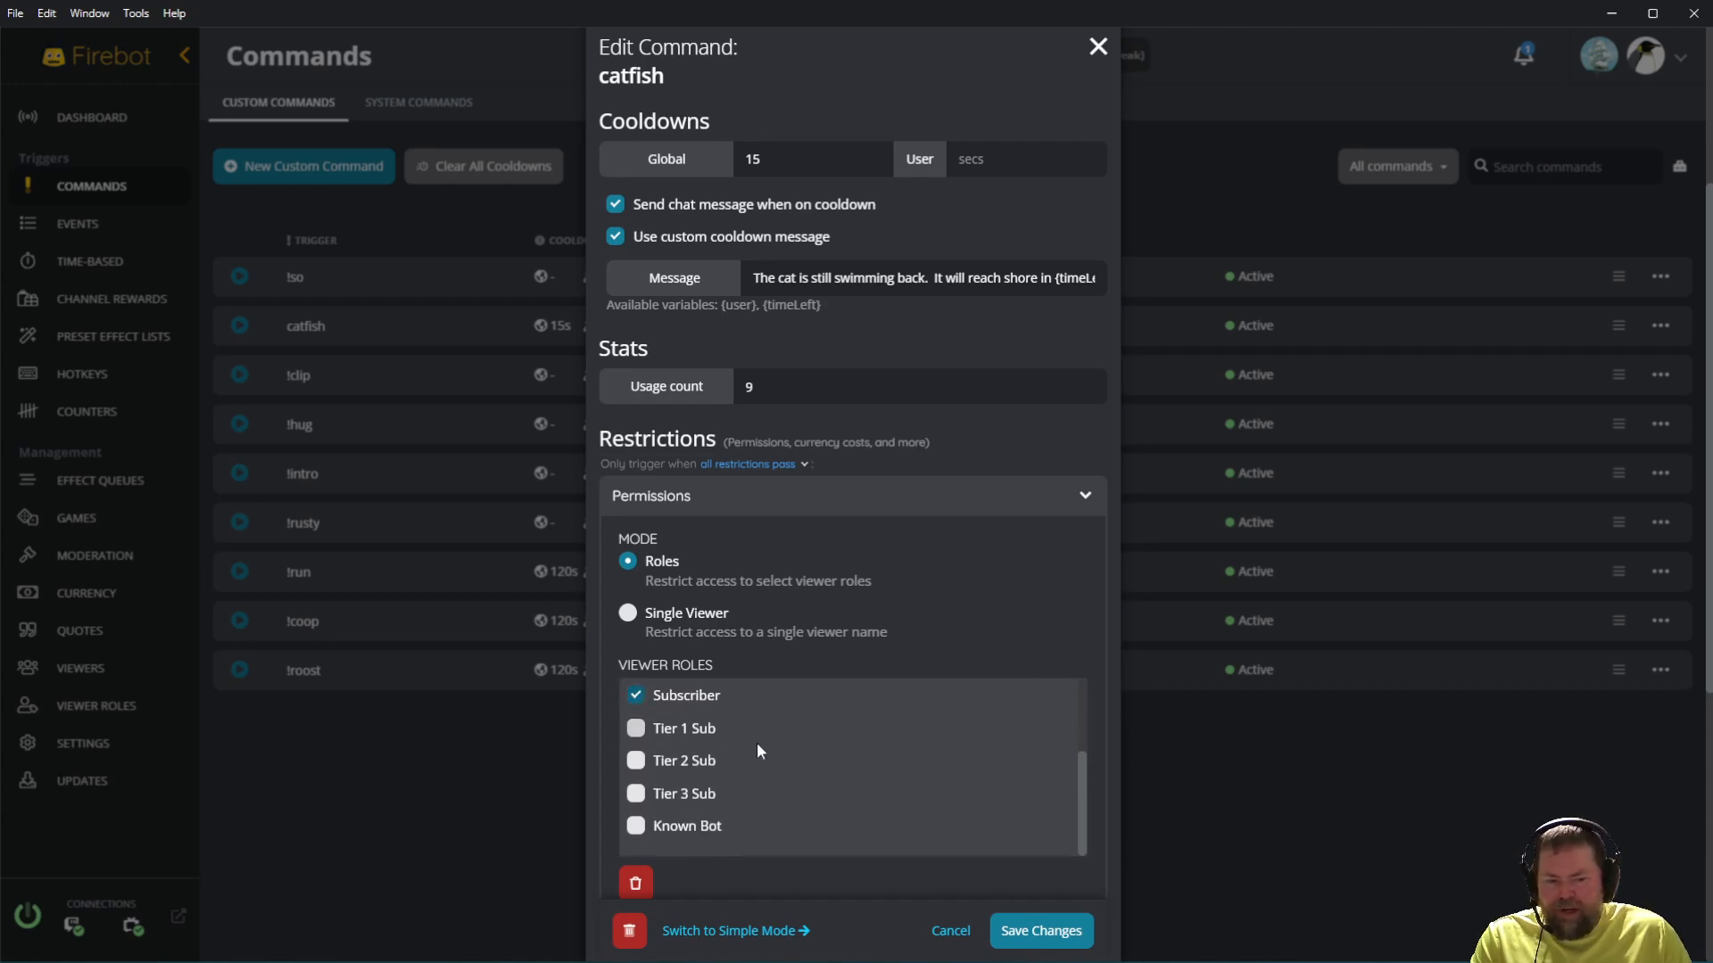
{"action": "scroll", "coordinate": [817, 764], "scroll_direction": "up", "scroll_amount": 2}
{"action": "left_click", "coordinate": [636, 785]}
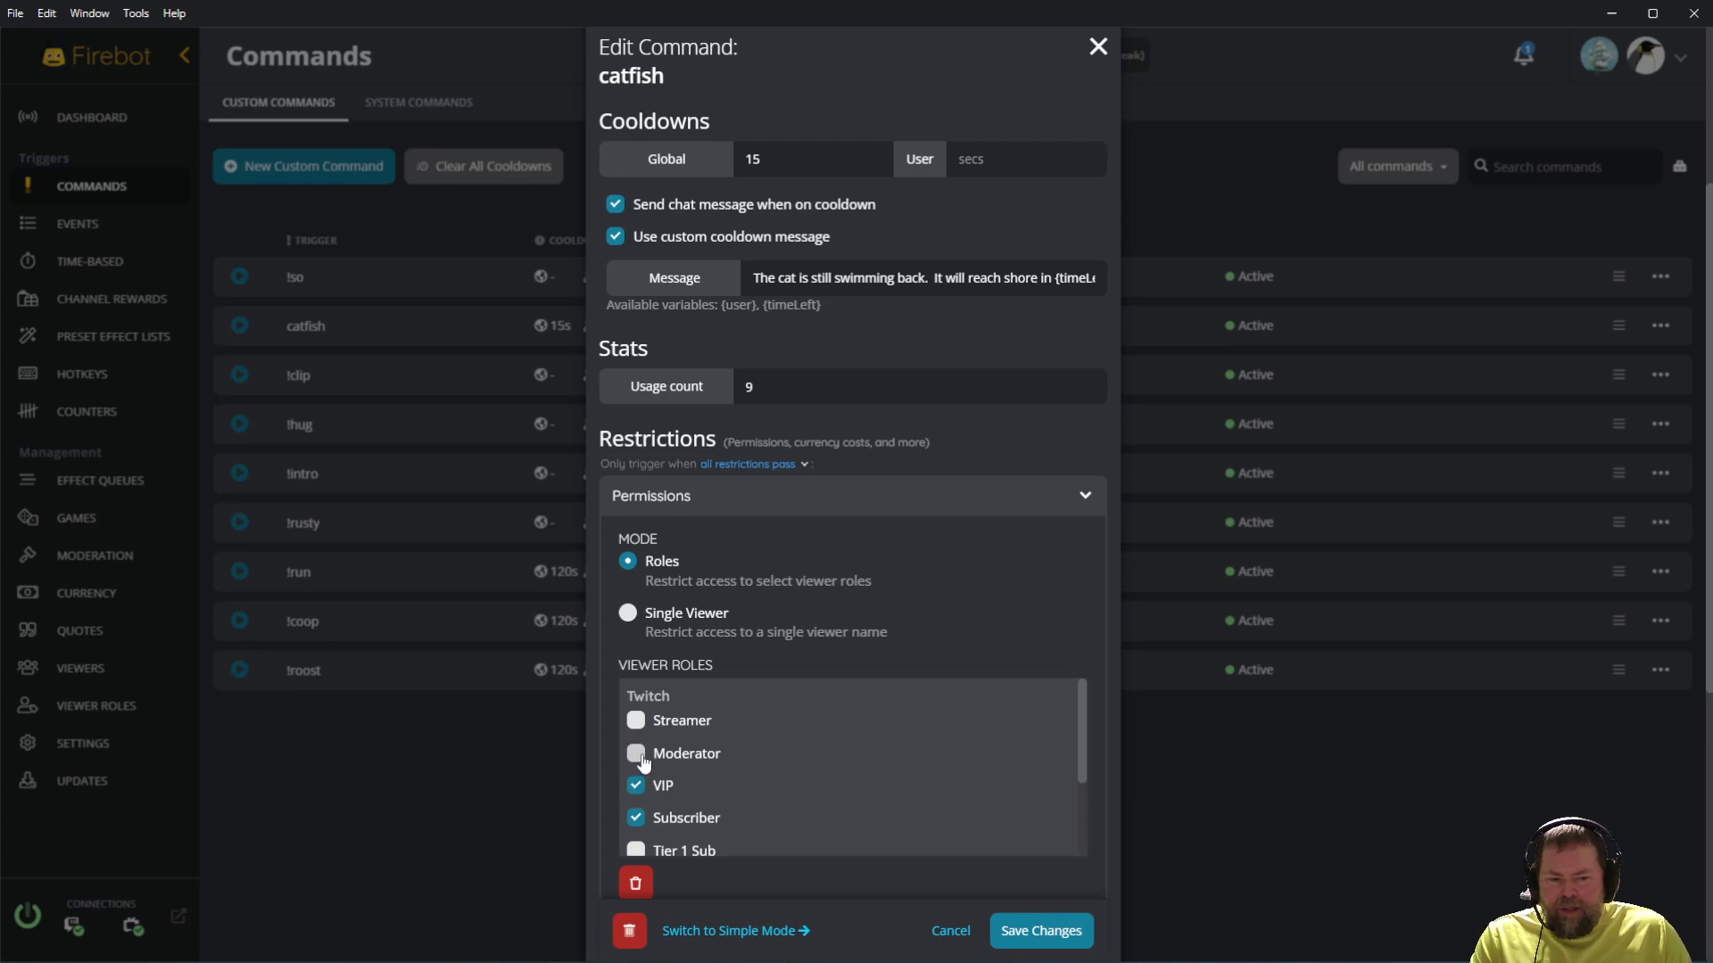
{"action": "left_click", "coordinate": [636, 753]}
{"action": "left_click", "coordinate": [636, 720]}
Allow the Tier 1 Sub, Tier 2 Sub and Tier 3 Sub roles in the Permissions restriction as well.
{"action": "scroll", "coordinate": [906, 768], "scroll_direction": "down", "scroll_amount": 2}
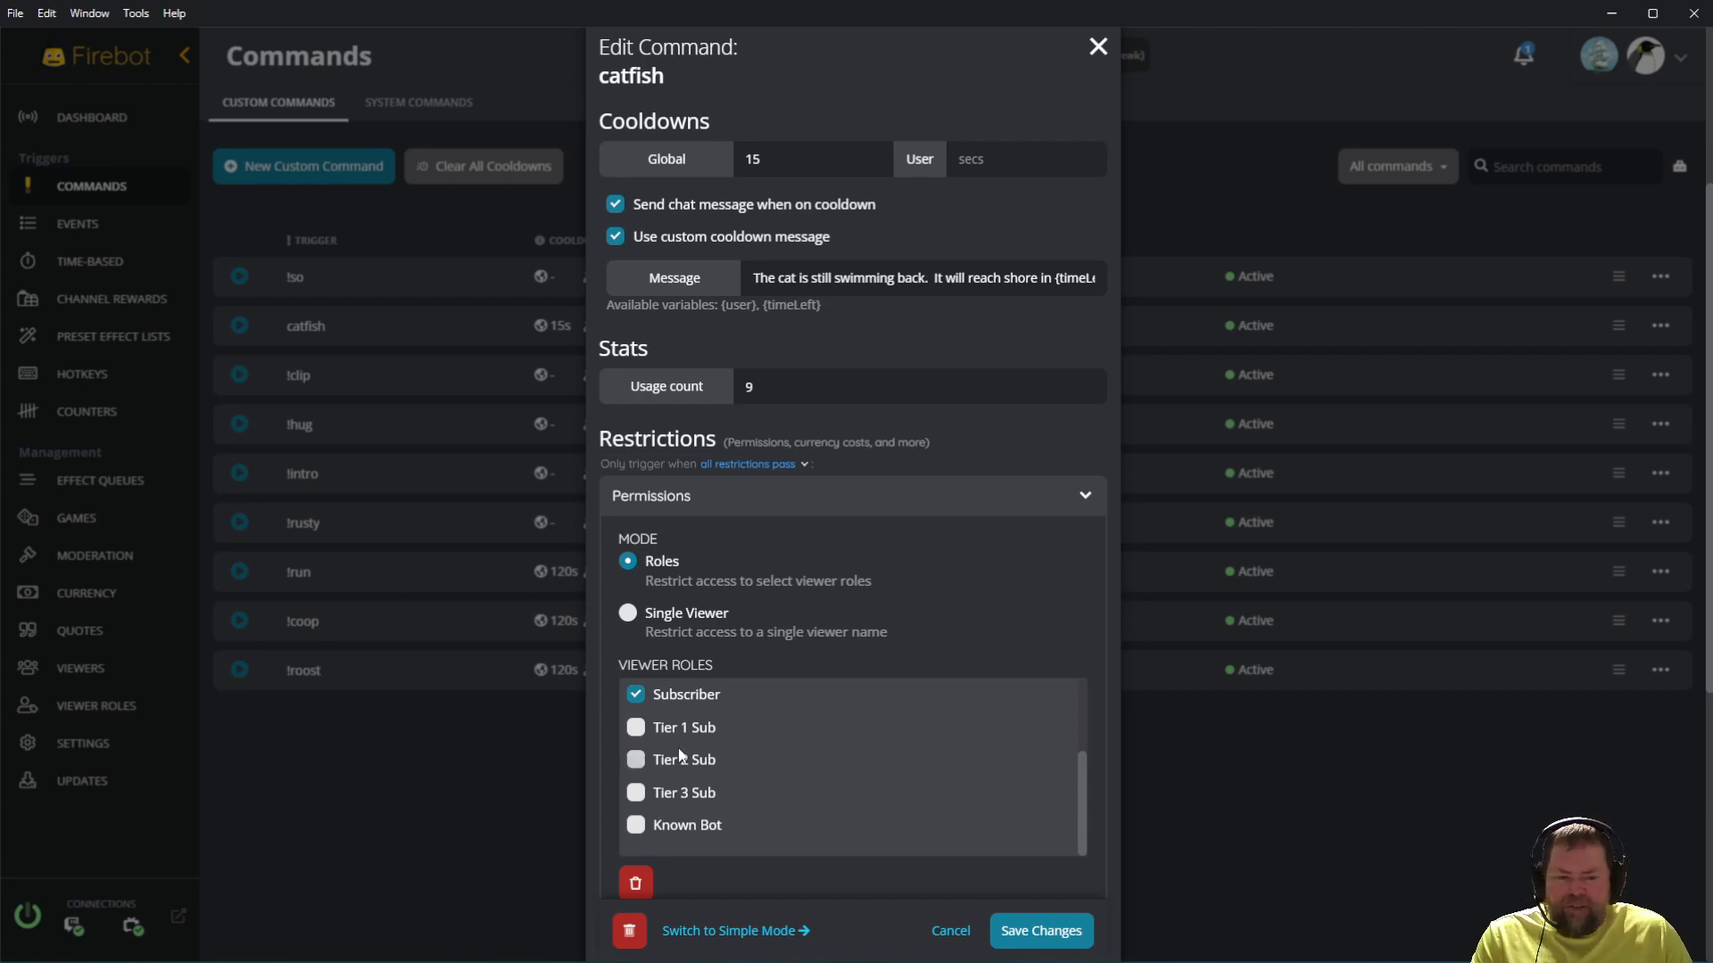
{"action": "left_click", "coordinate": [636, 761]}
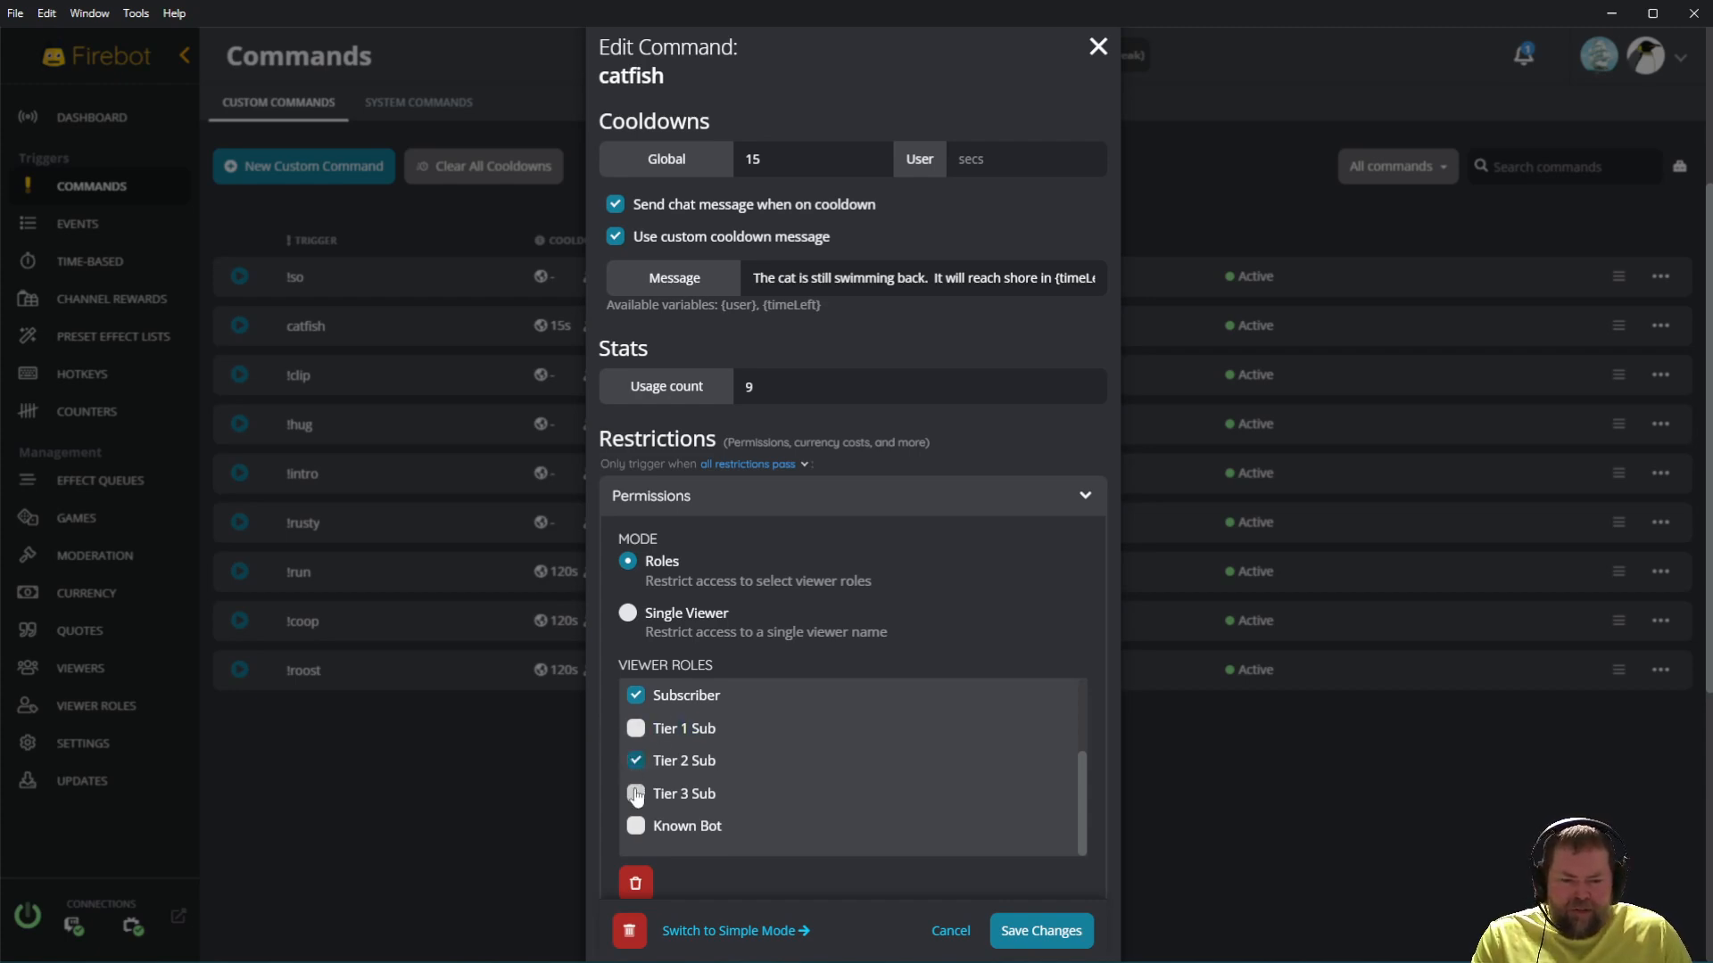
{"action": "left_click", "coordinate": [636, 793]}
{"action": "left_click", "coordinate": [636, 727]}
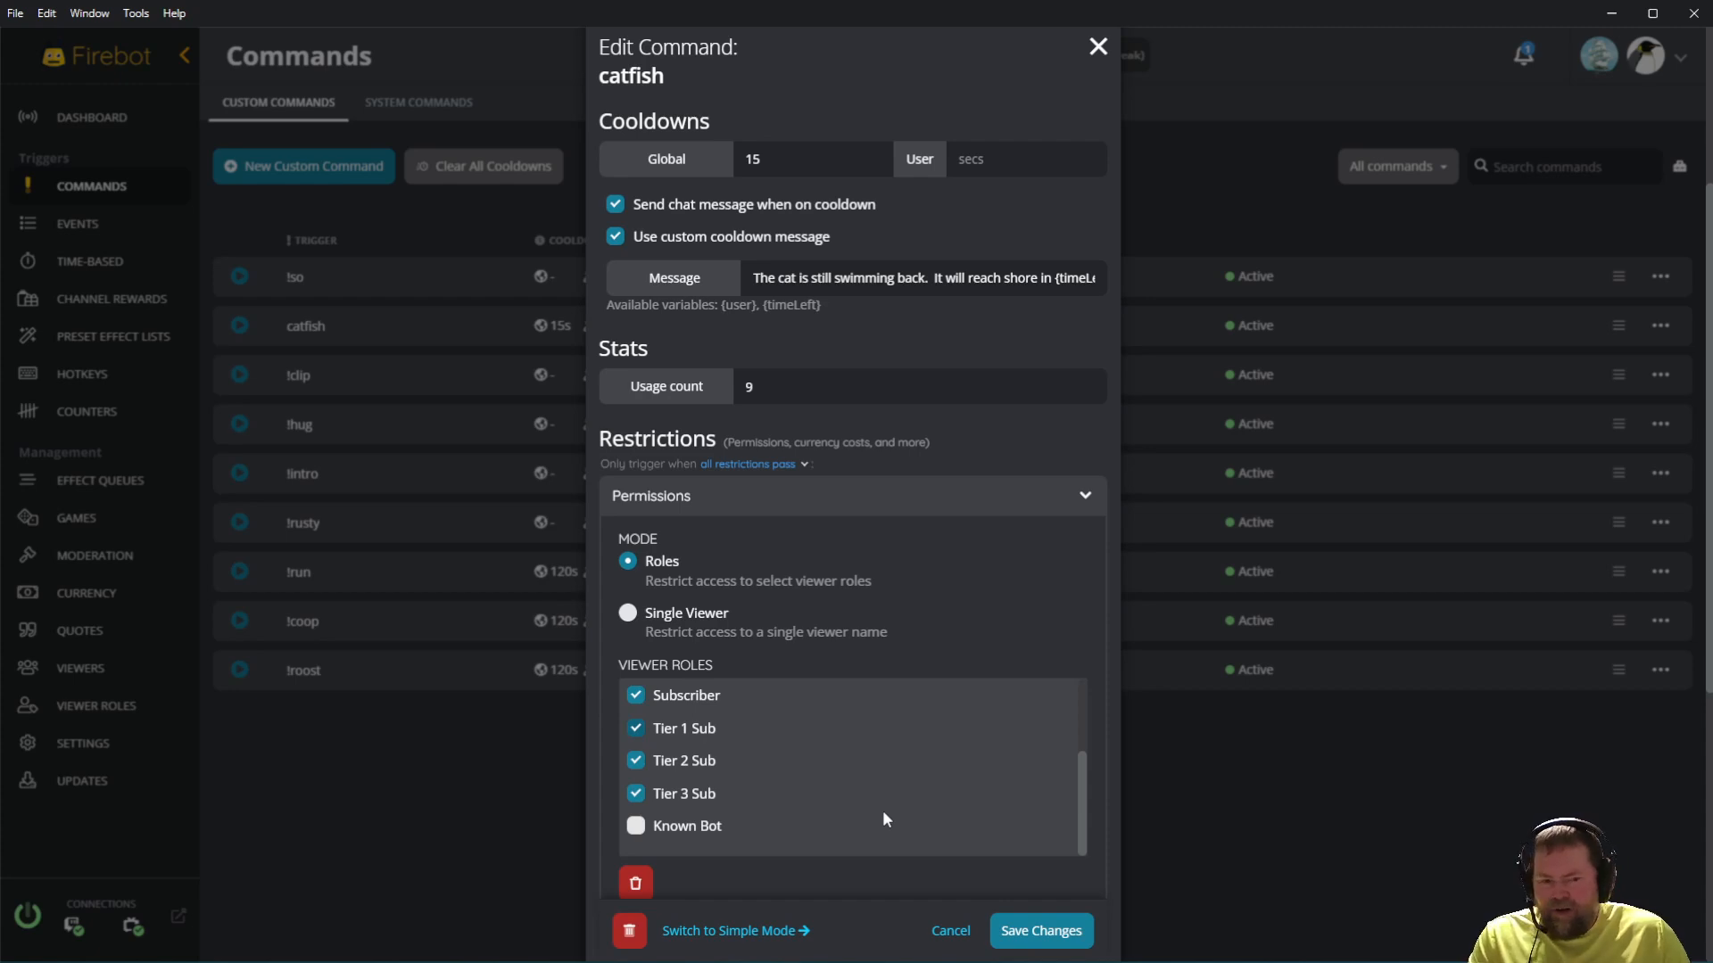
{"action": "scroll", "coordinate": [829, 769], "scroll_direction": "up", "scroll_amount": 3}
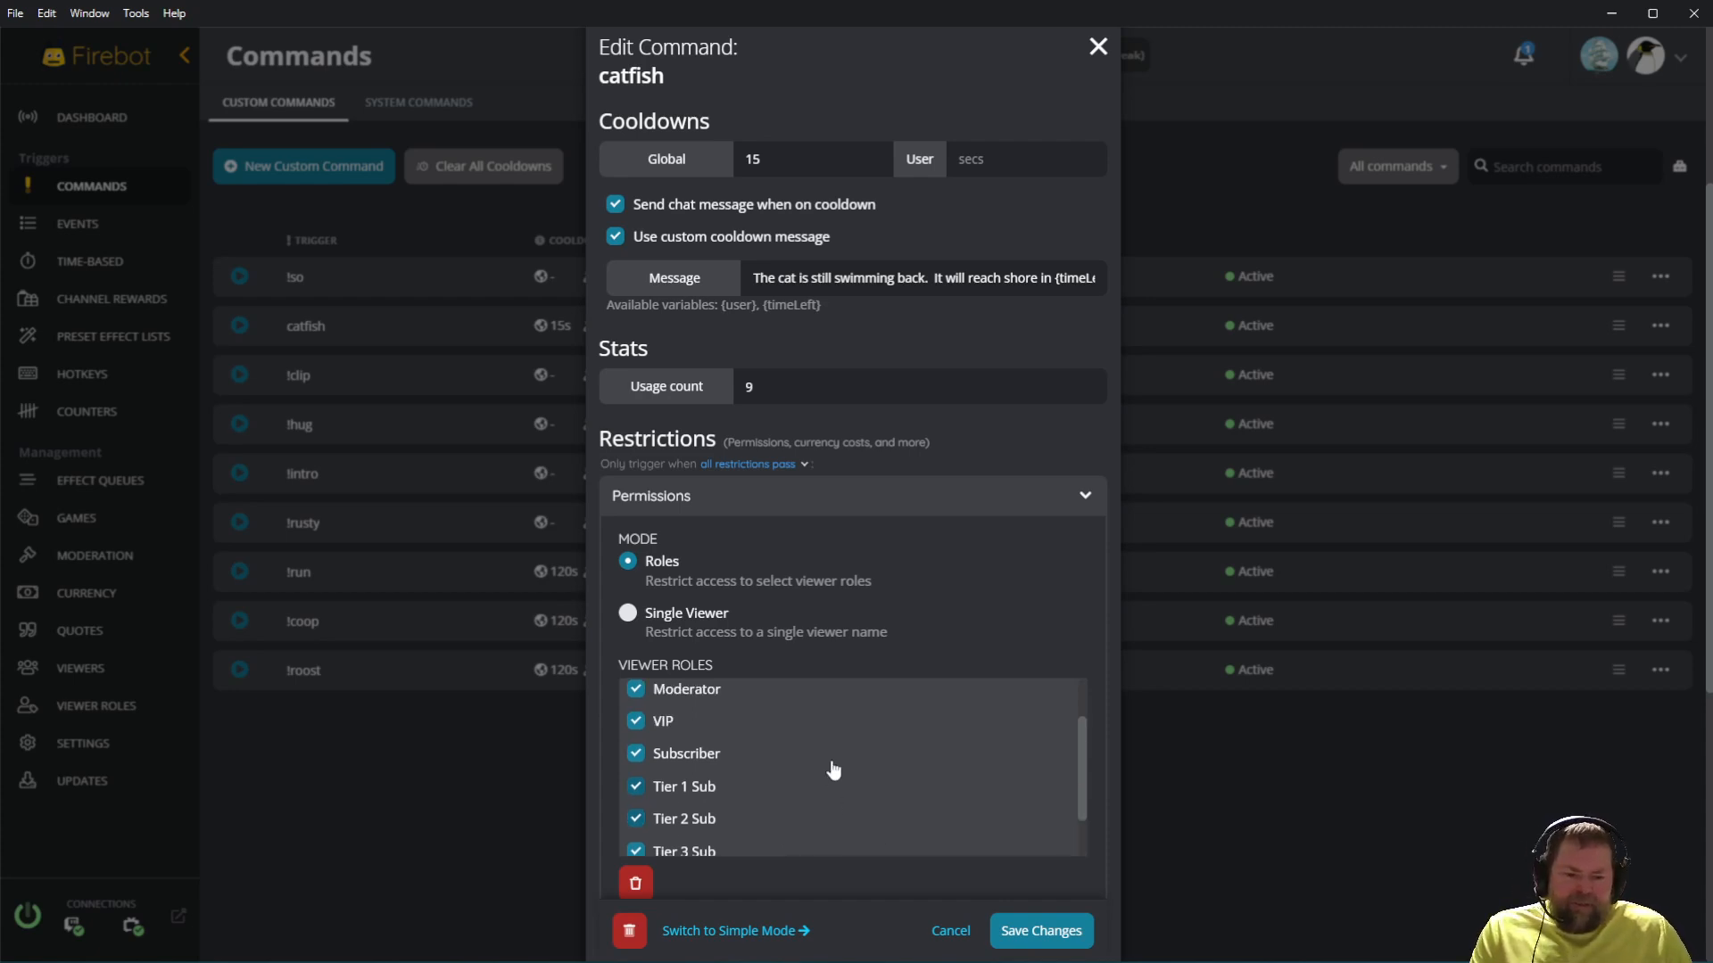
{"action": "scroll", "coordinate": [793, 794], "scroll_direction": "up", "scroll_amount": 1}
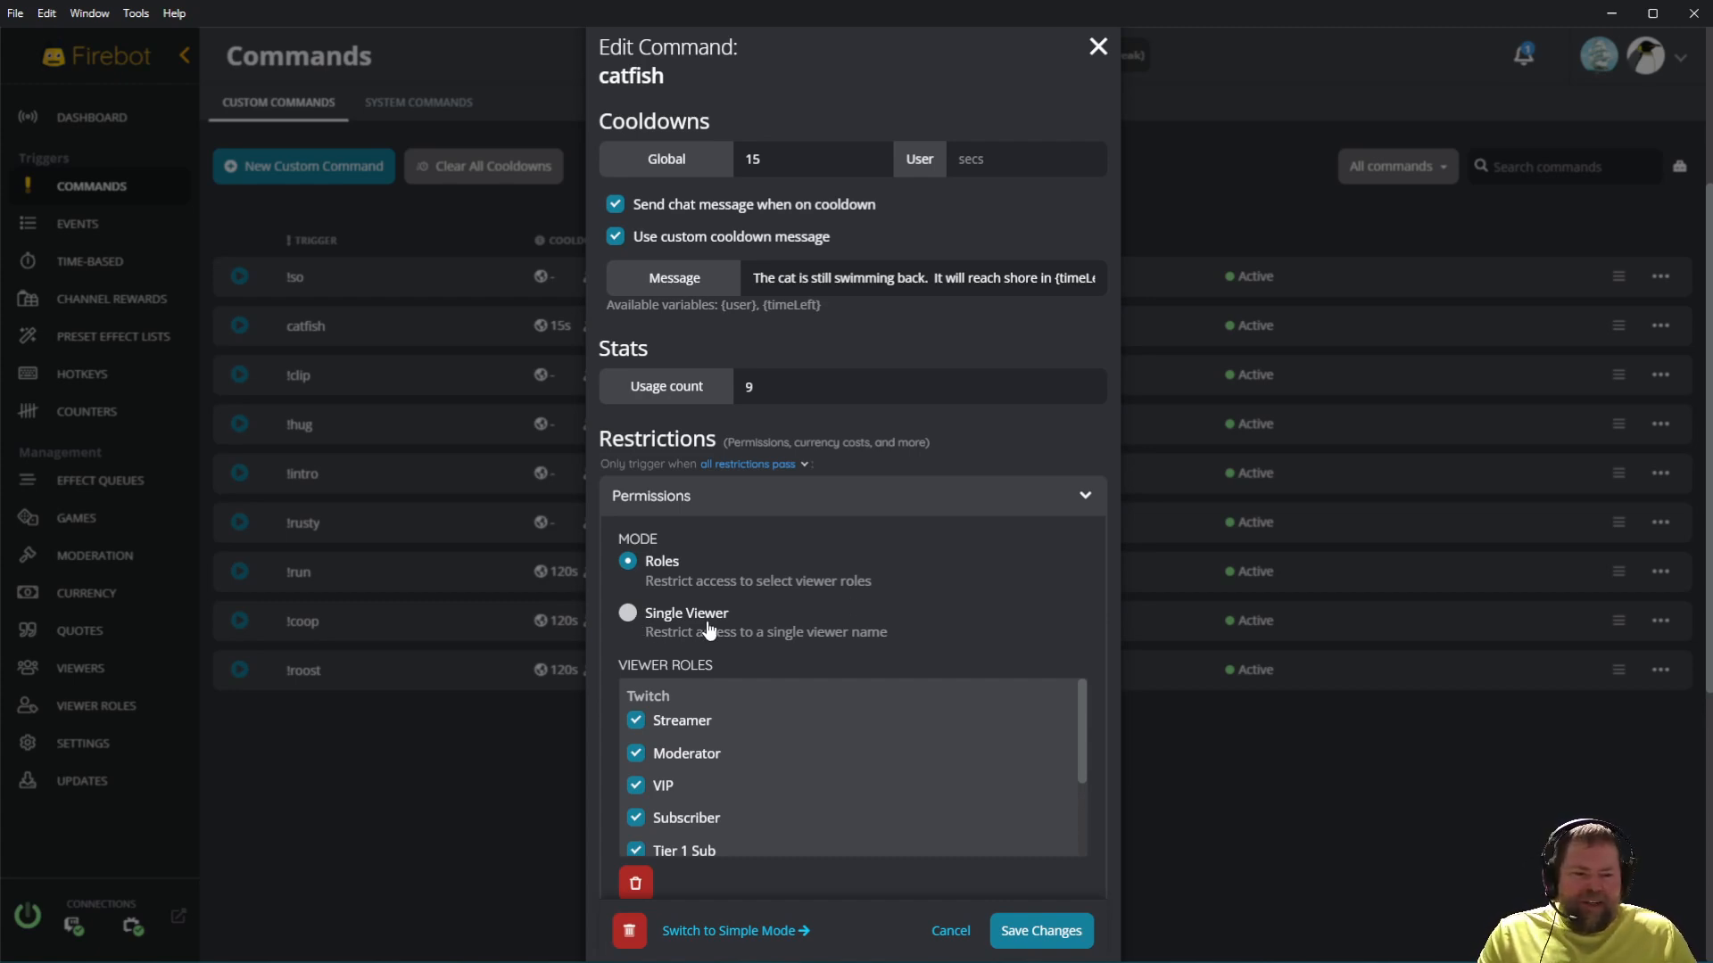
Delete the Permissions restriction from the catfish command.
{"action": "left_click", "coordinate": [1085, 498]}
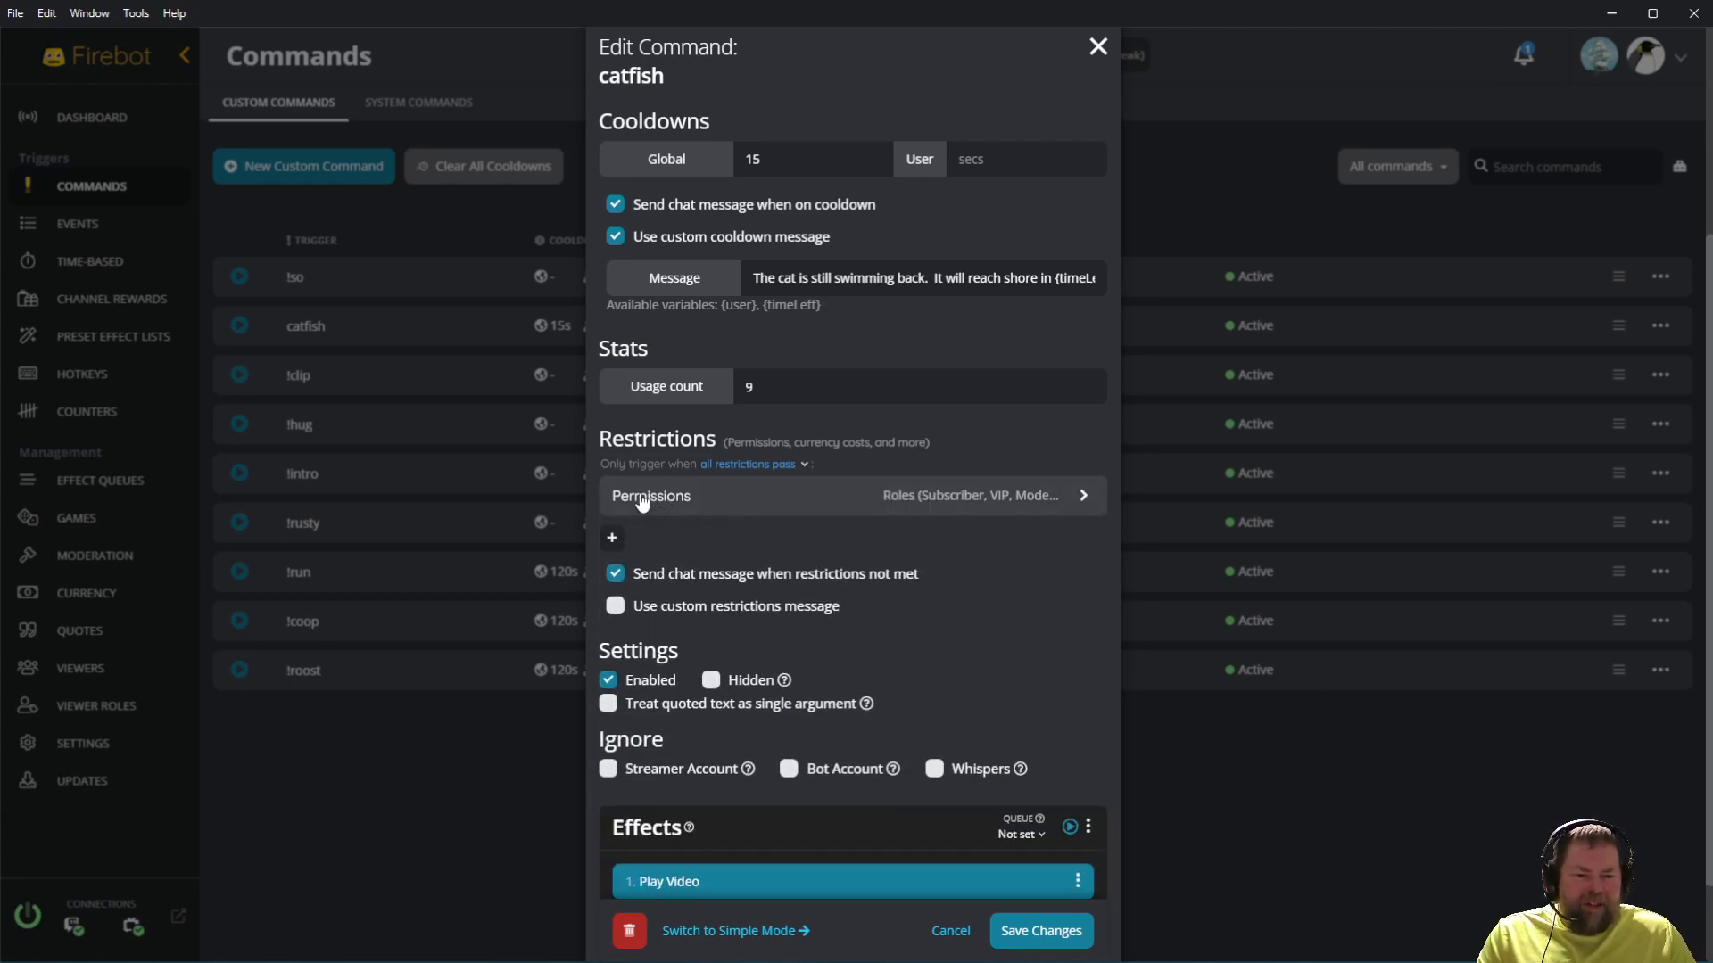
{"action": "left_click", "coordinate": [1078, 498]}
{"action": "scroll", "coordinate": [955, 607], "scroll_direction": "down", "scroll_amount": 3}
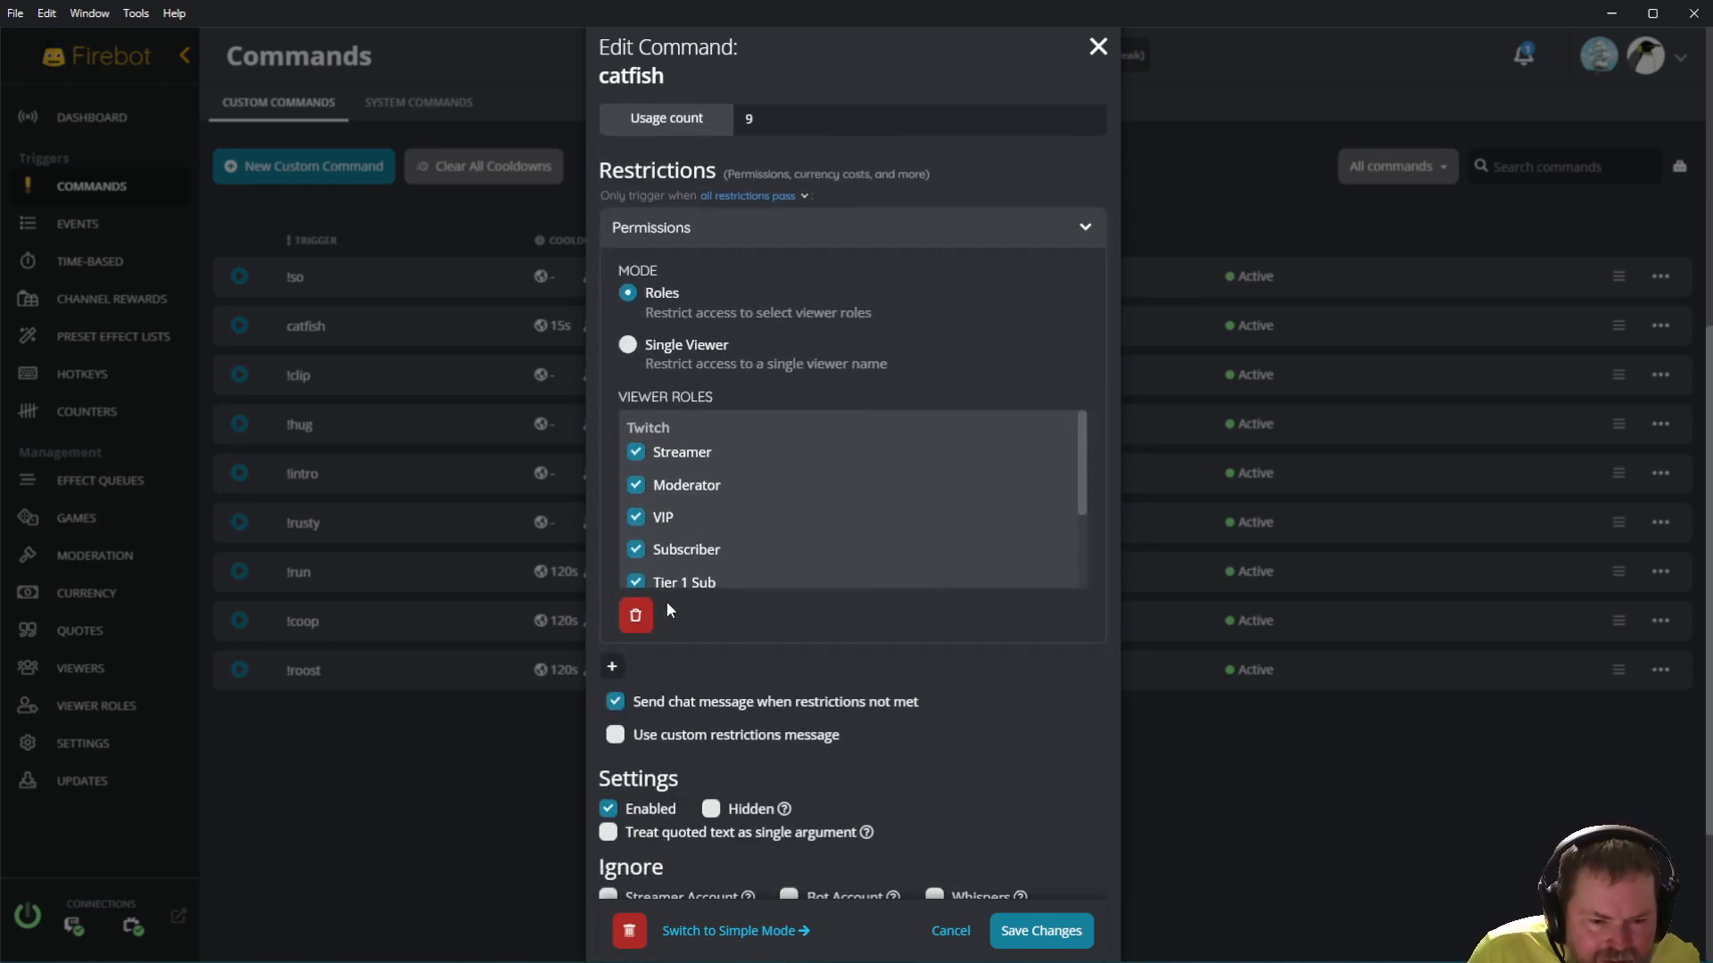
{"action": "left_click", "coordinate": [635, 614]}
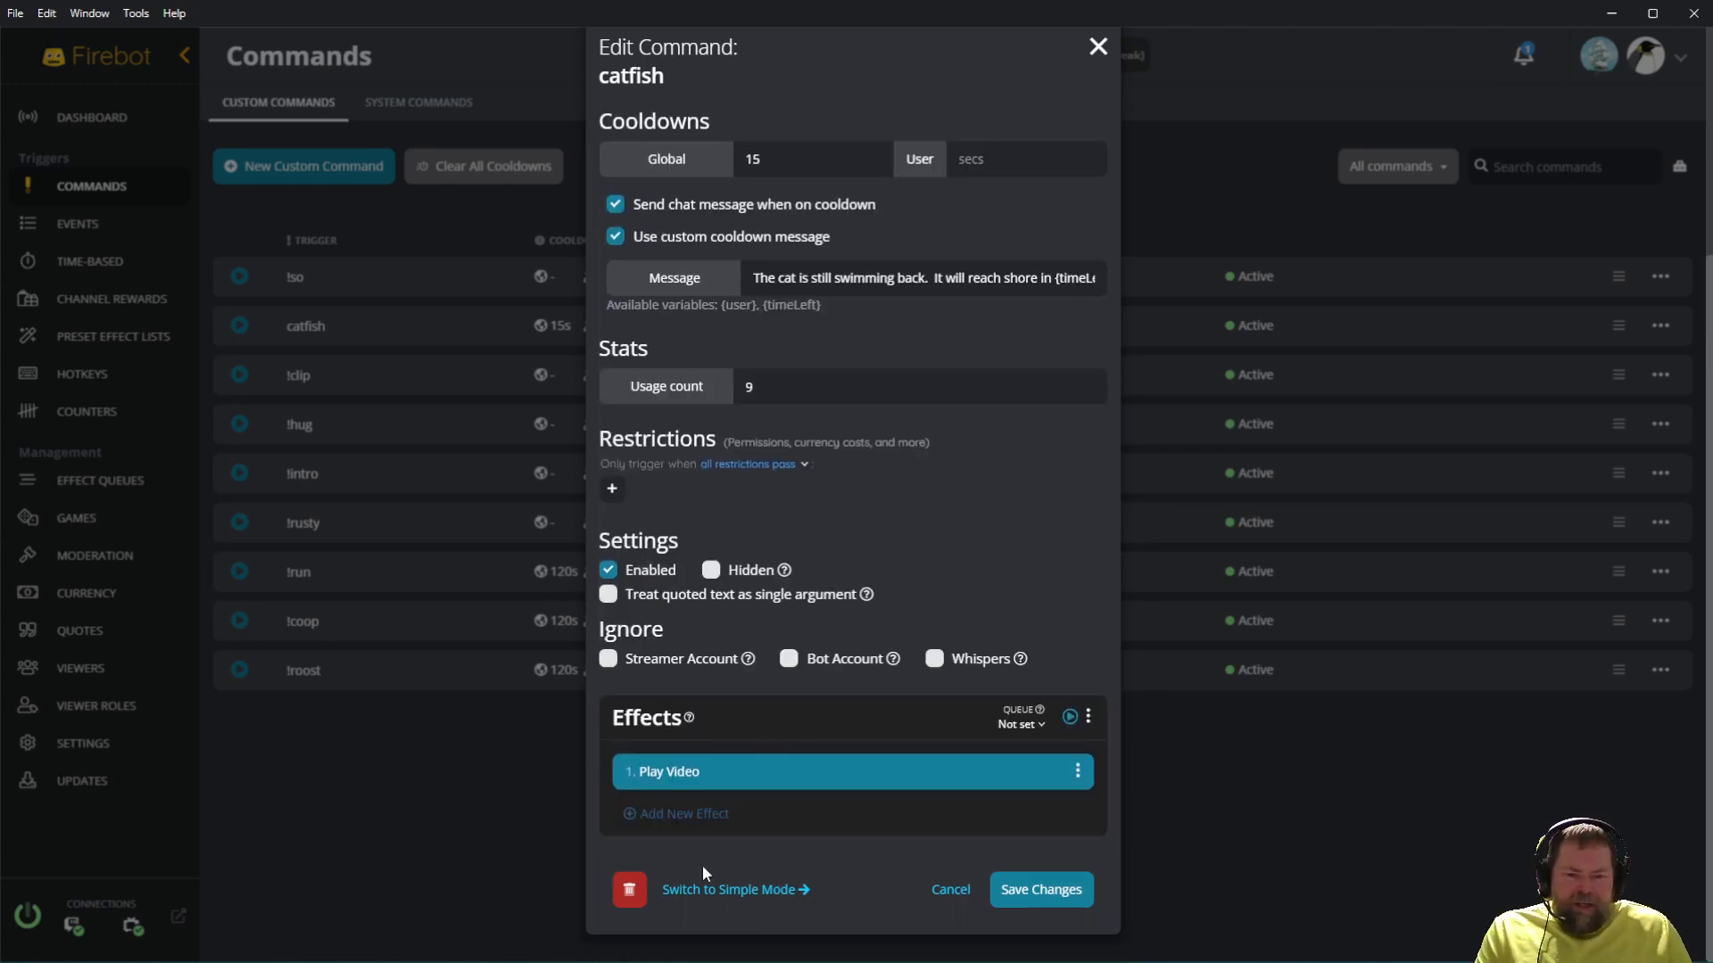
Open the catfish command's Play Video effect for editing and play its video preview.
{"action": "left_click", "coordinate": [1077, 774]}
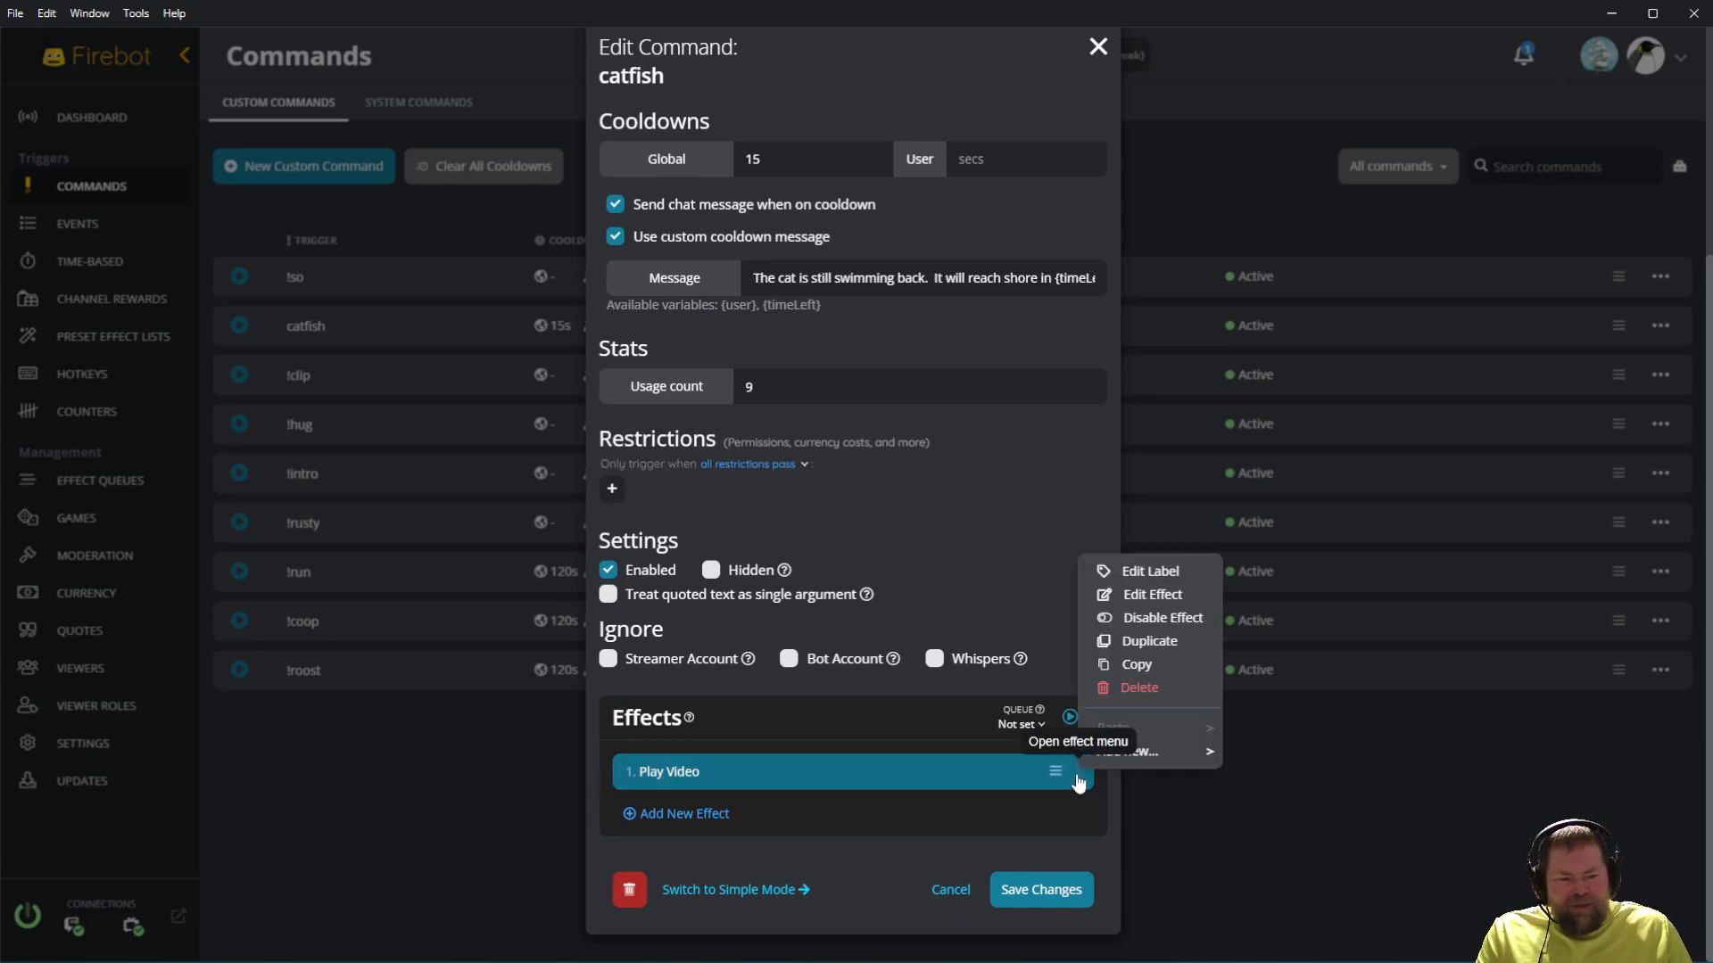
{"action": "left_click", "coordinate": [1143, 595]}
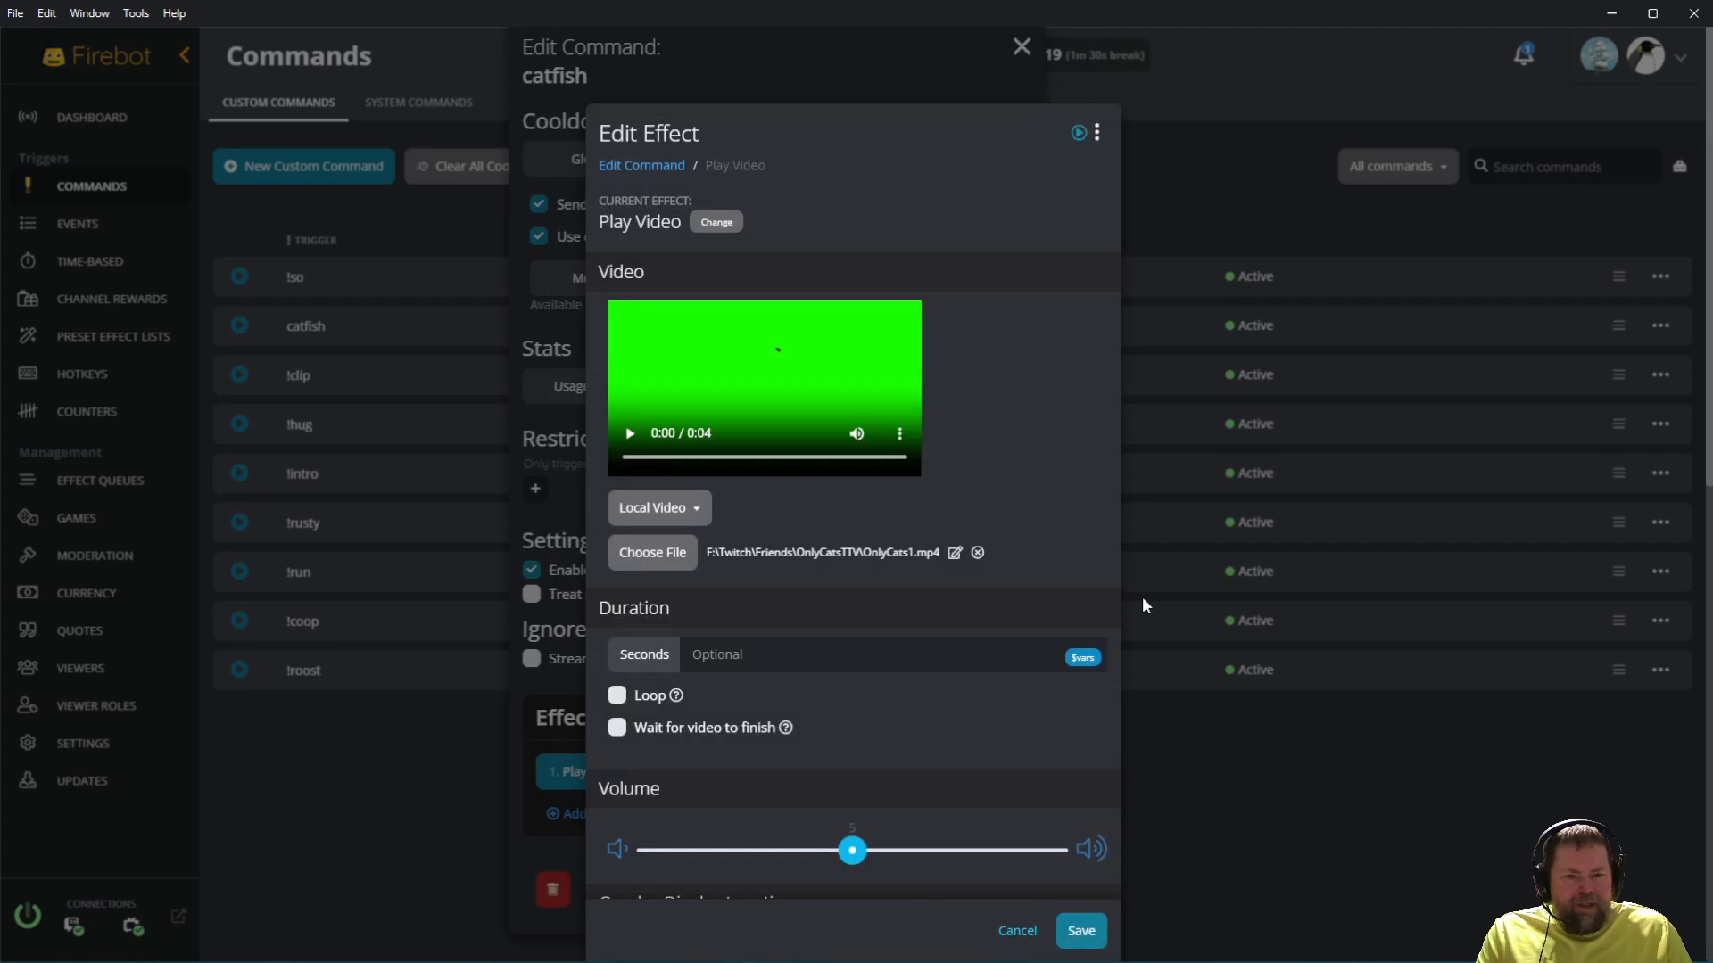
{"action": "left_click", "coordinate": [630, 434]}
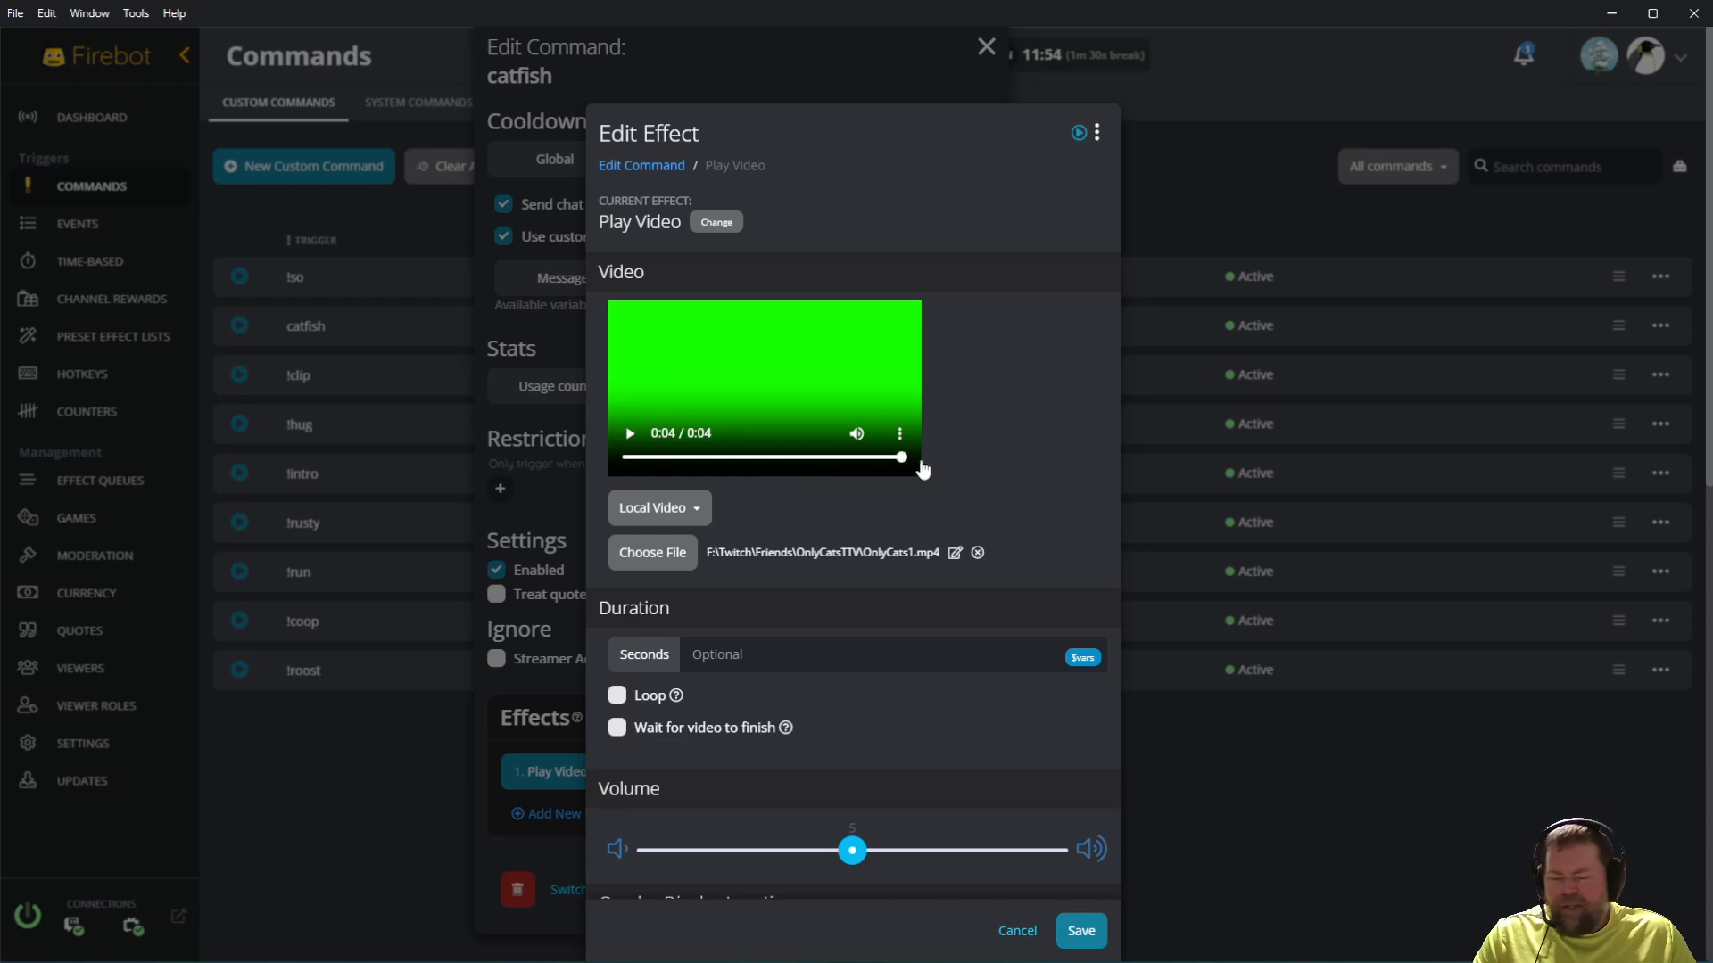
Examine the video effect's duration, volume, overlay location, size and animation settings, and close the effect and the command without saving.
{"action": "scroll", "coordinate": [1040, 696], "scroll_direction": "down", "scroll_amount": 1}
{"action": "scroll", "coordinate": [1040, 695], "scroll_direction": "down", "scroll_amount": 3}
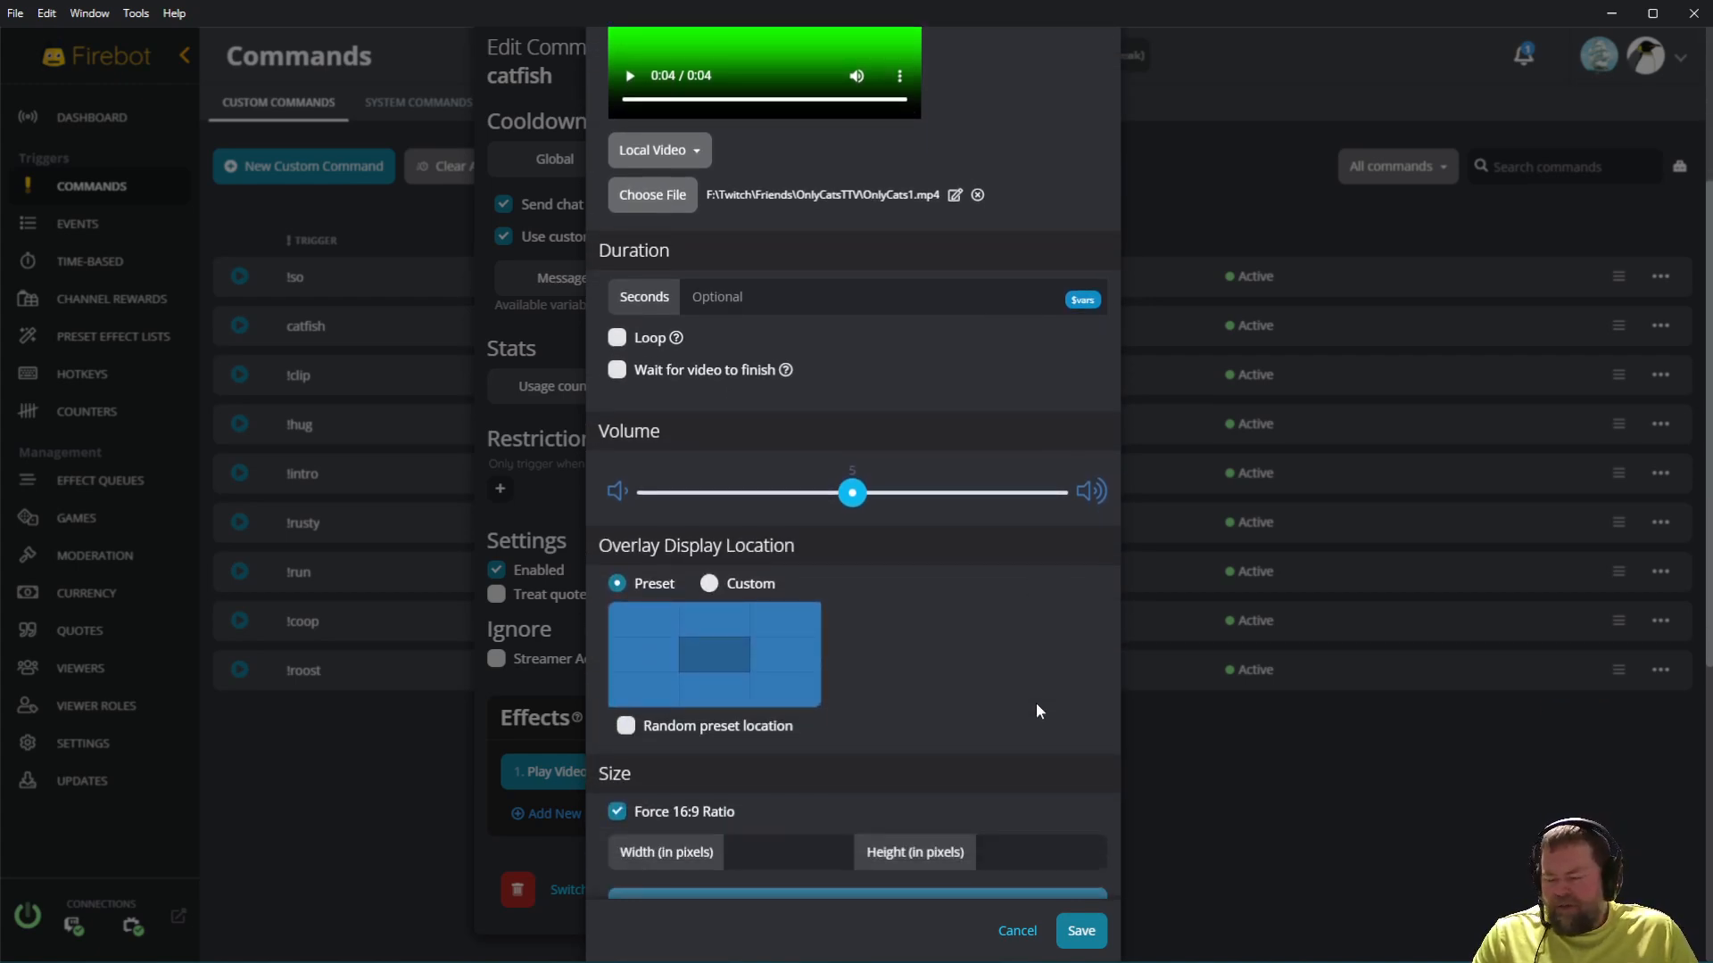
{"action": "scroll", "coordinate": [1038, 700], "scroll_direction": "down", "scroll_amount": 6}
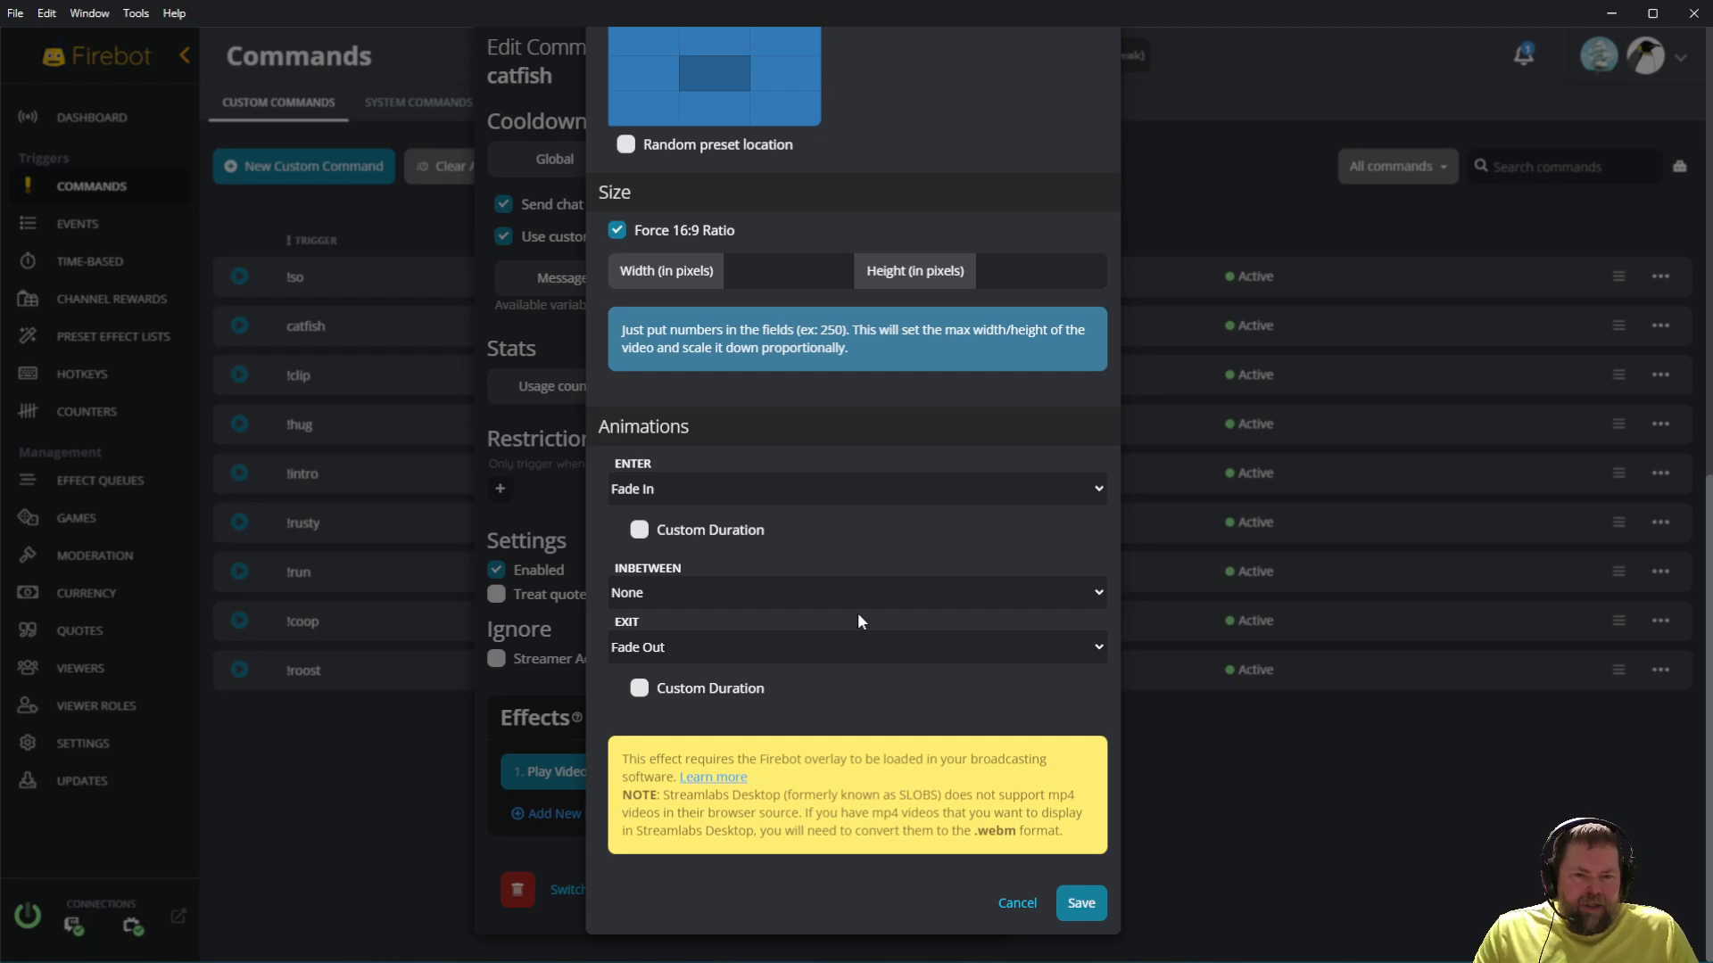
{"action": "scroll", "coordinate": [858, 612], "scroll_direction": "up", "scroll_amount": 3}
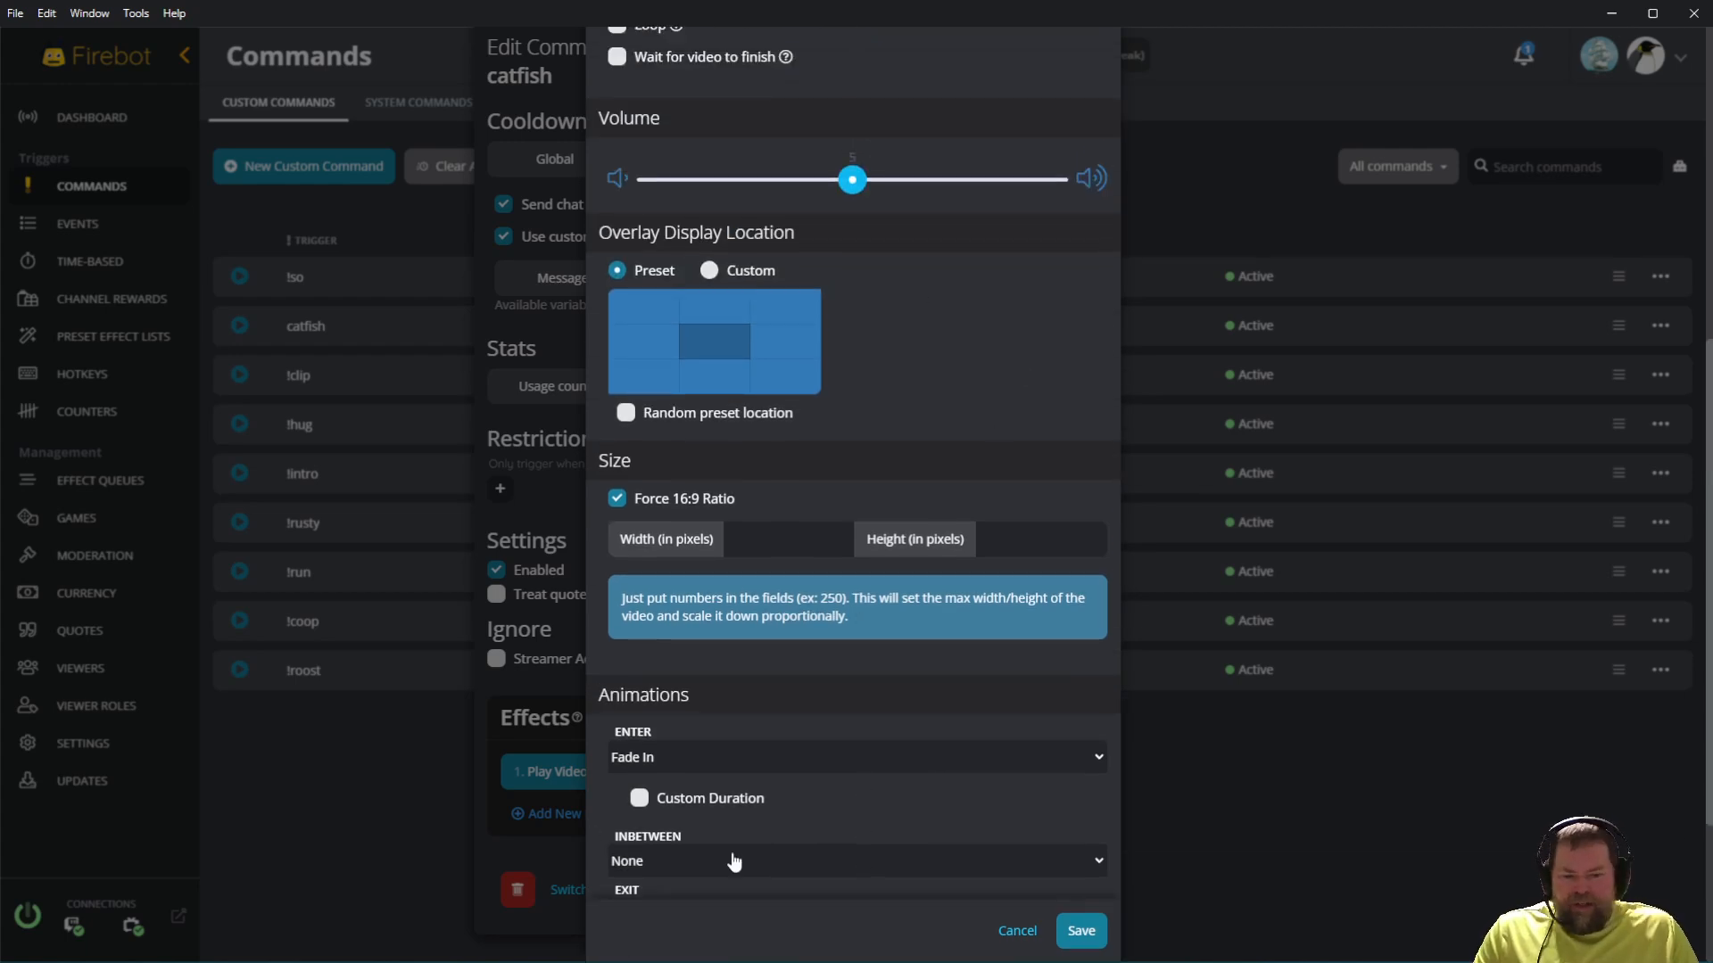
{"action": "scroll", "coordinate": [924, 854], "scroll_direction": "down", "scroll_amount": 3}
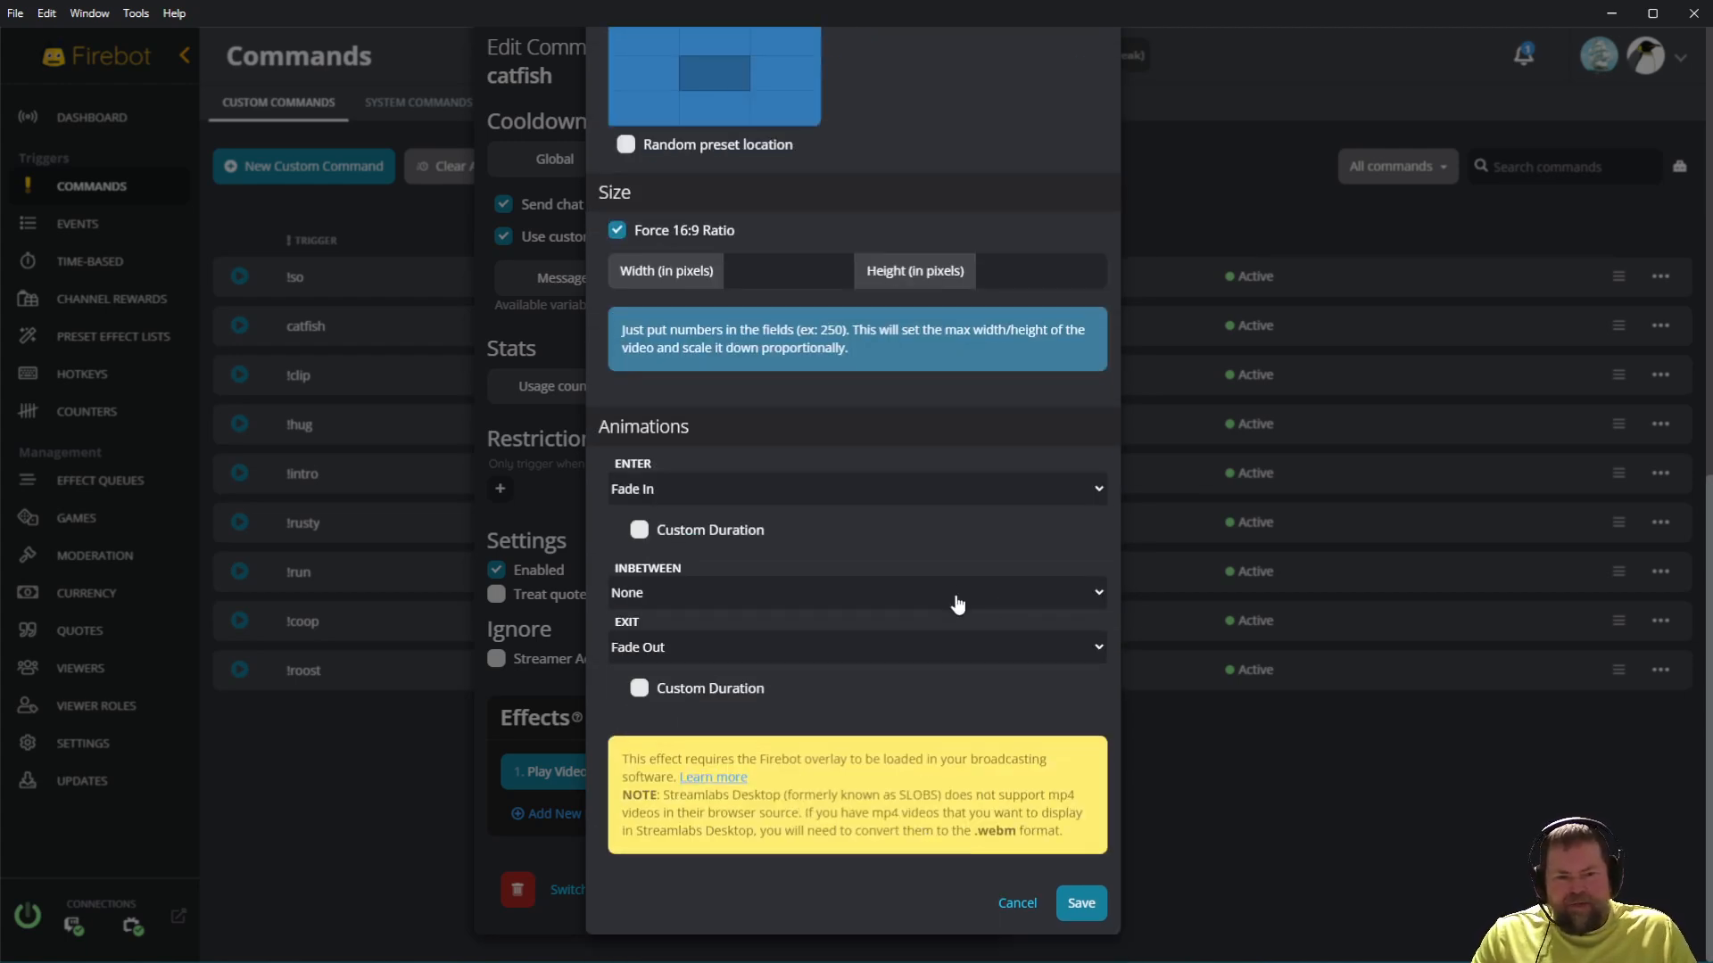
{"action": "scroll", "coordinate": [957, 604], "scroll_direction": "up", "scroll_amount": 4}
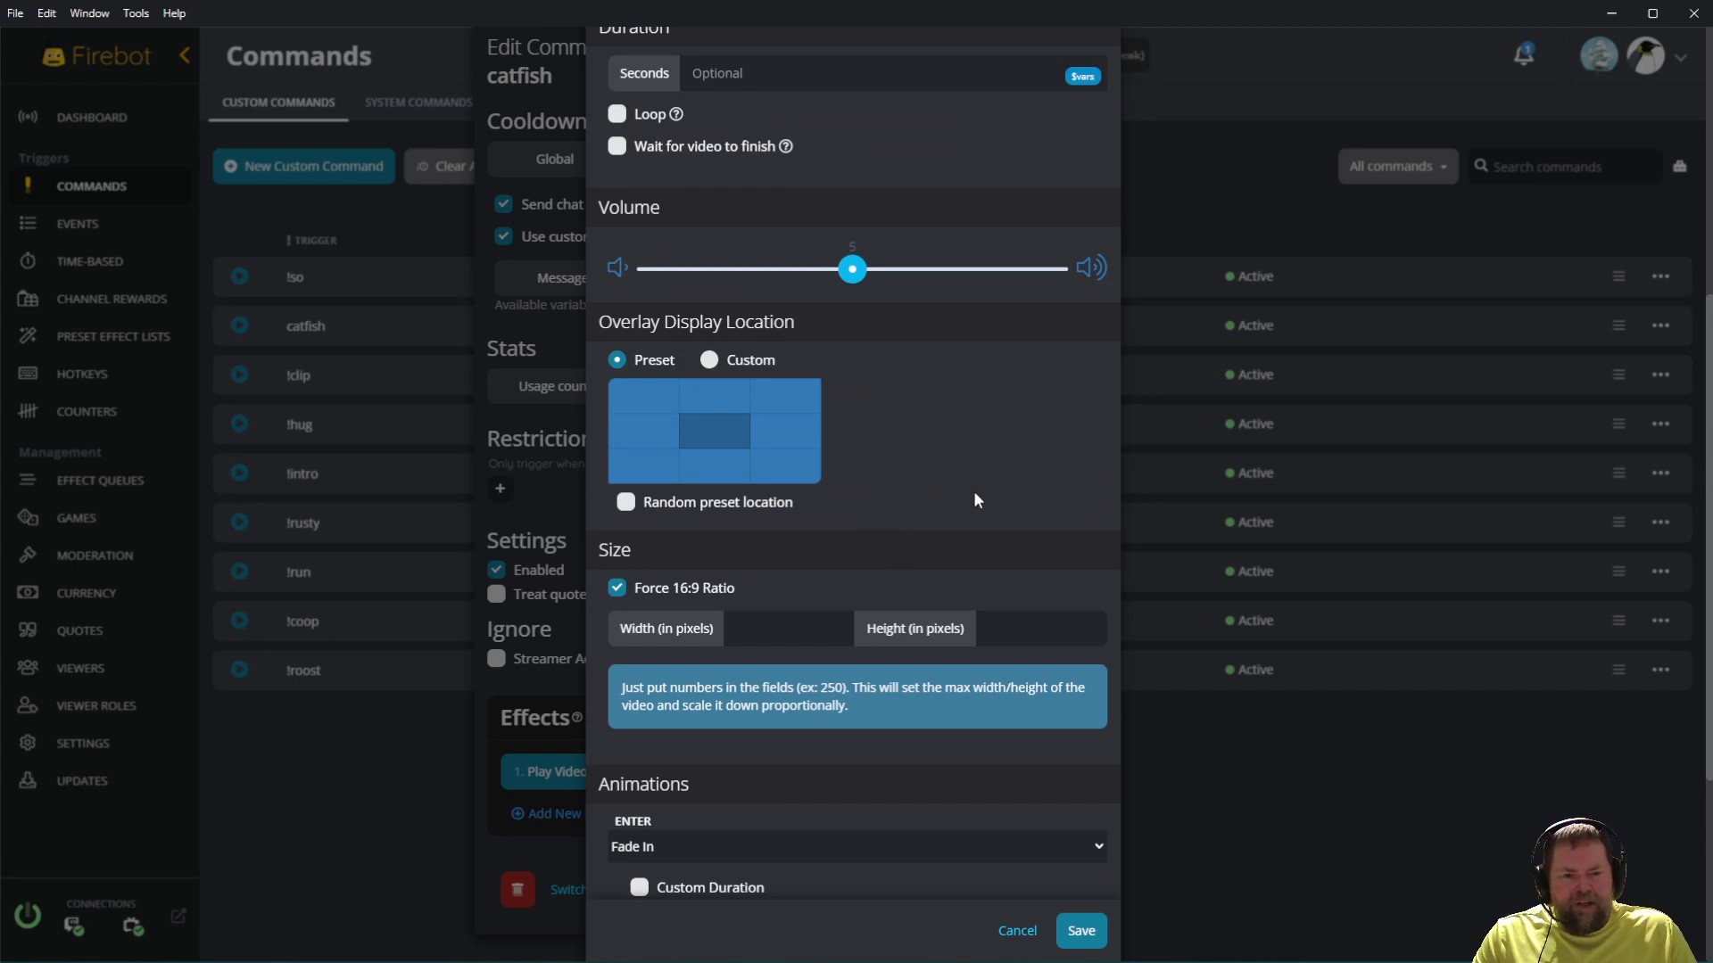
{"action": "scroll", "coordinate": [974, 499], "scroll_direction": "up", "scroll_amount": 5}
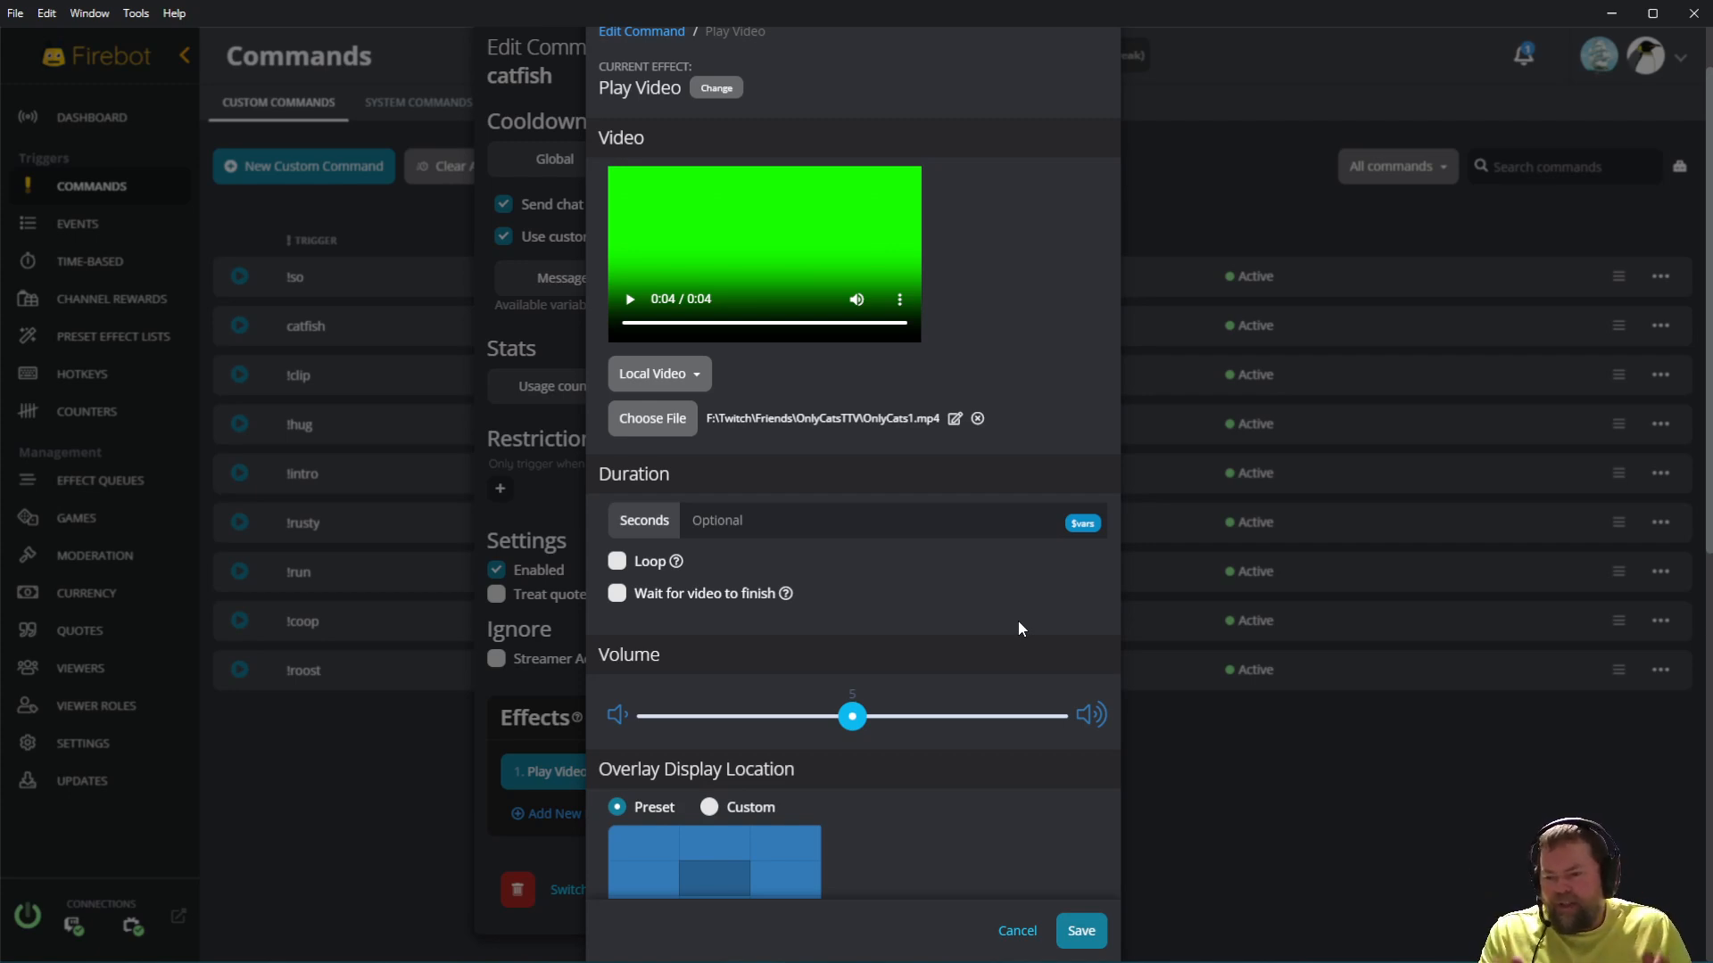
{"action": "left_click", "coordinate": [1016, 932]}
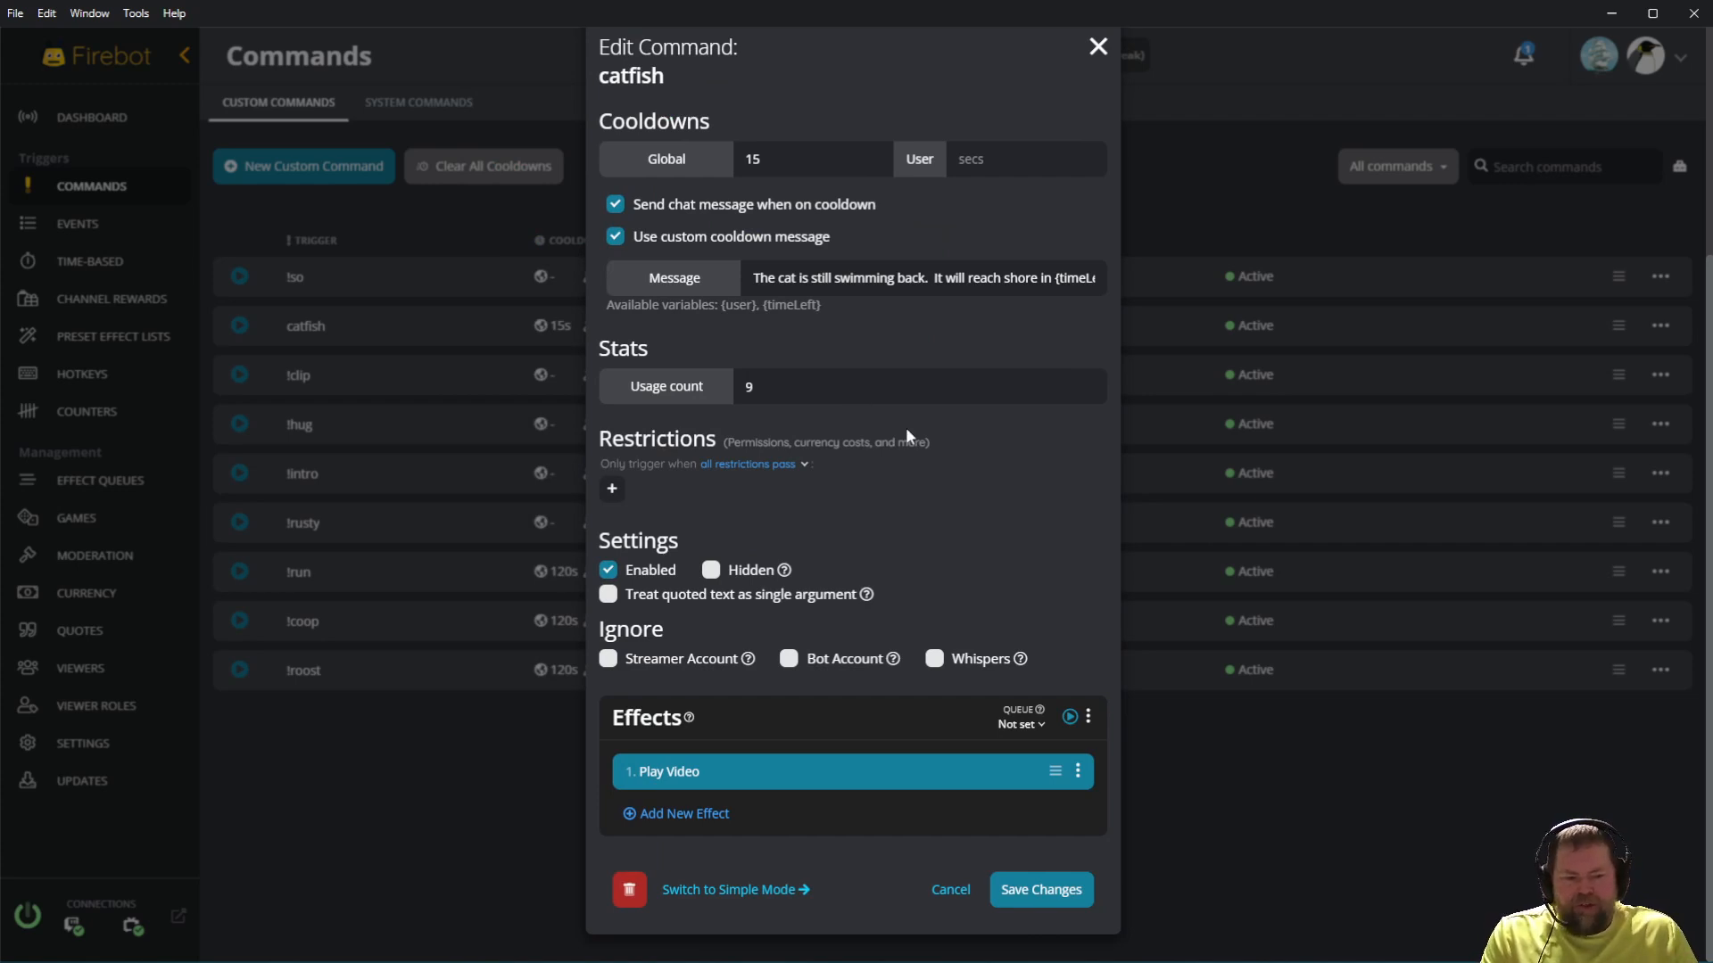
{"action": "left_click", "coordinate": [950, 892]}
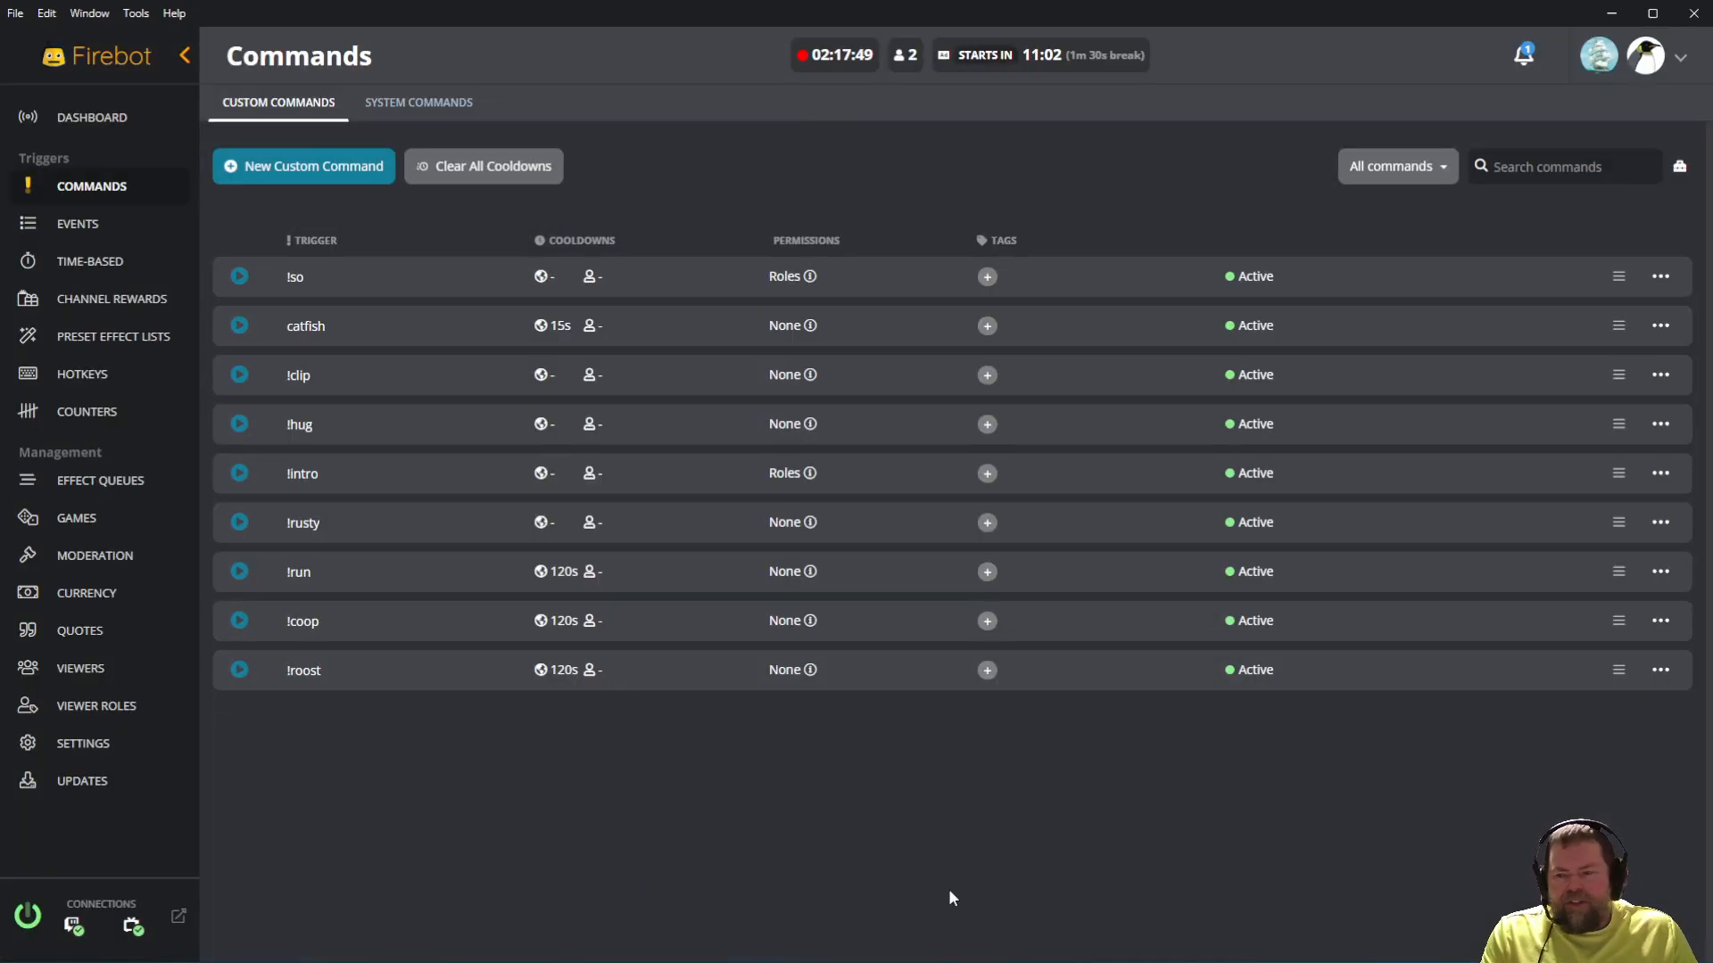